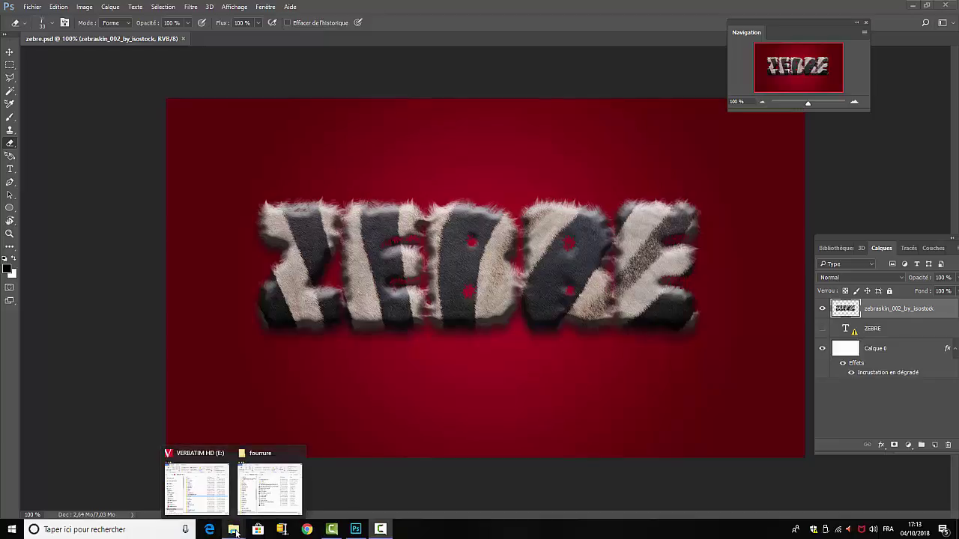
# Bring the VERBATIM HD (E:) File Explorer window to the front.
pyautogui.click(266, 486)
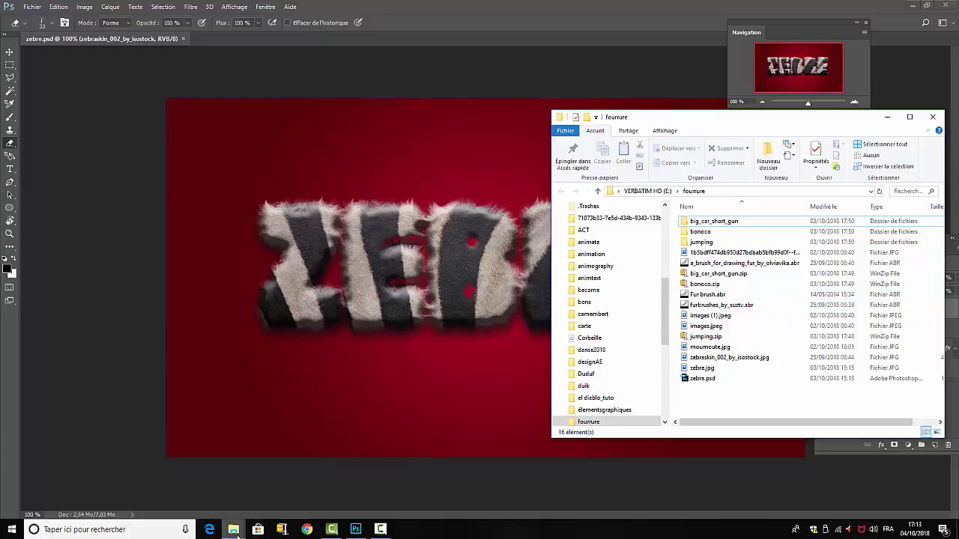
pyautogui.click(235, 530)
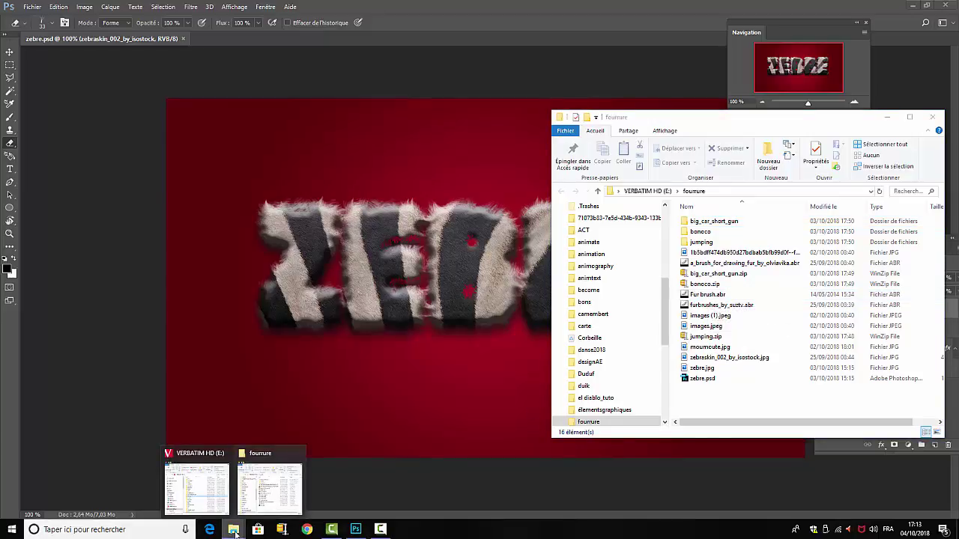
pyautogui.click(196, 487)
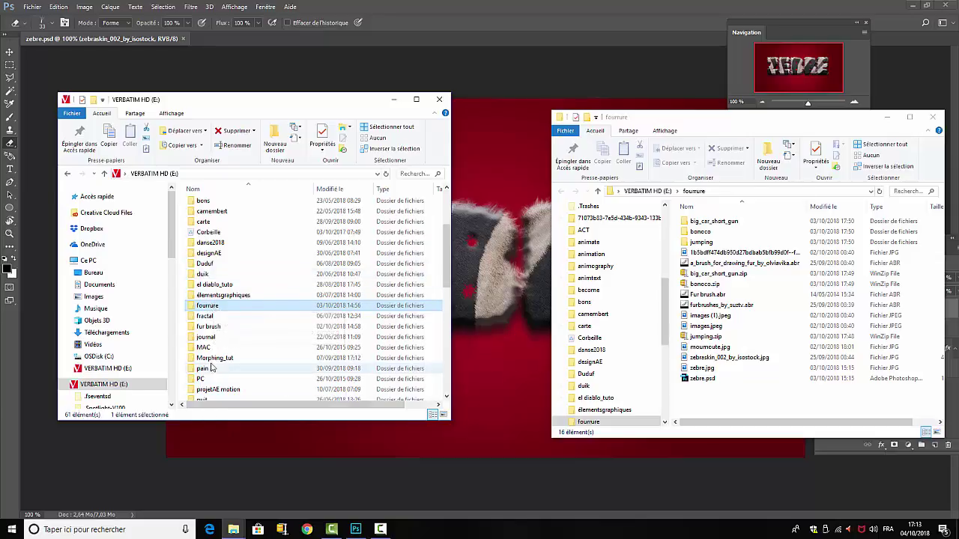
# Browse to C:\Programmes\Adobe\Adobe Photoshop CC 2017\Presets\Brushes to check the fur .abr files.
pyautogui.click(98, 357)
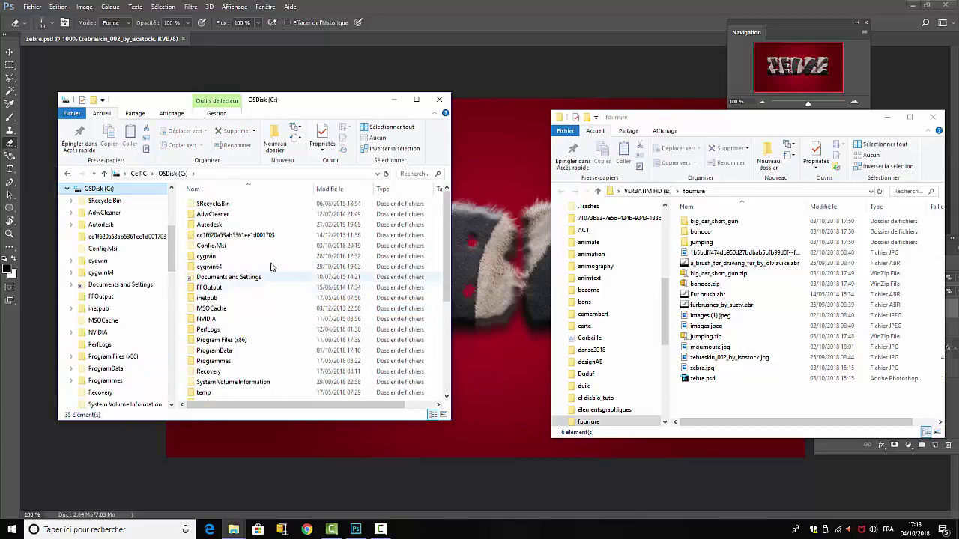
pyautogui.click(212, 361)
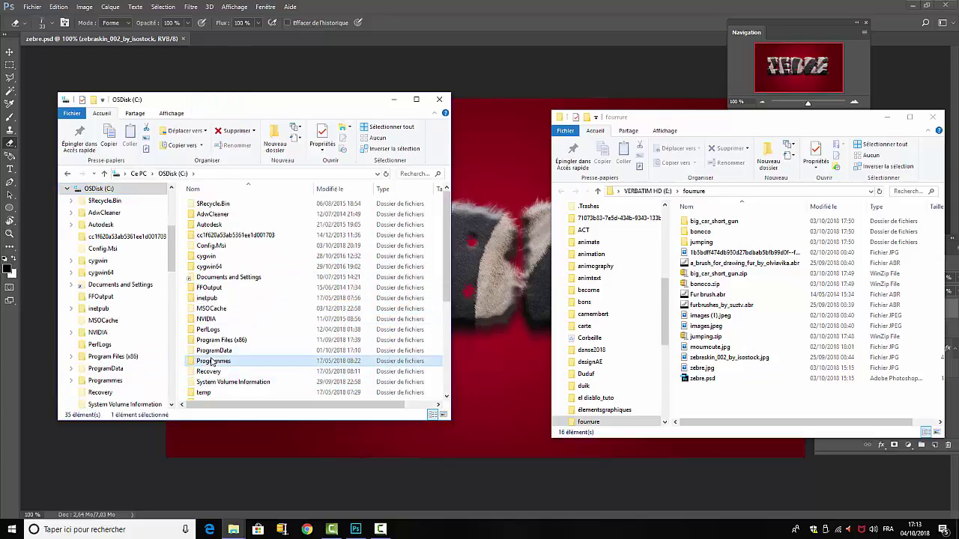
pyautogui.doubleClick(212, 361)
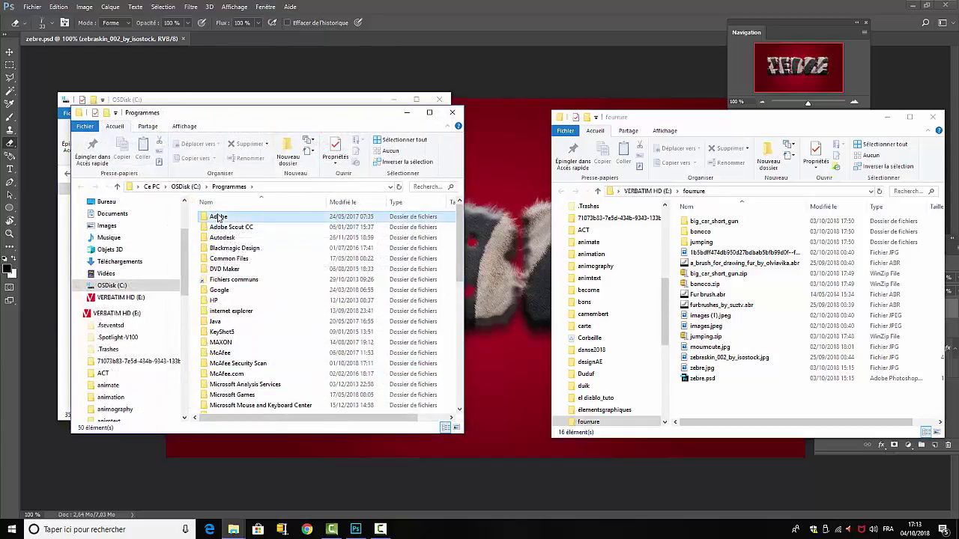
pyautogui.doubleClick(218, 217)
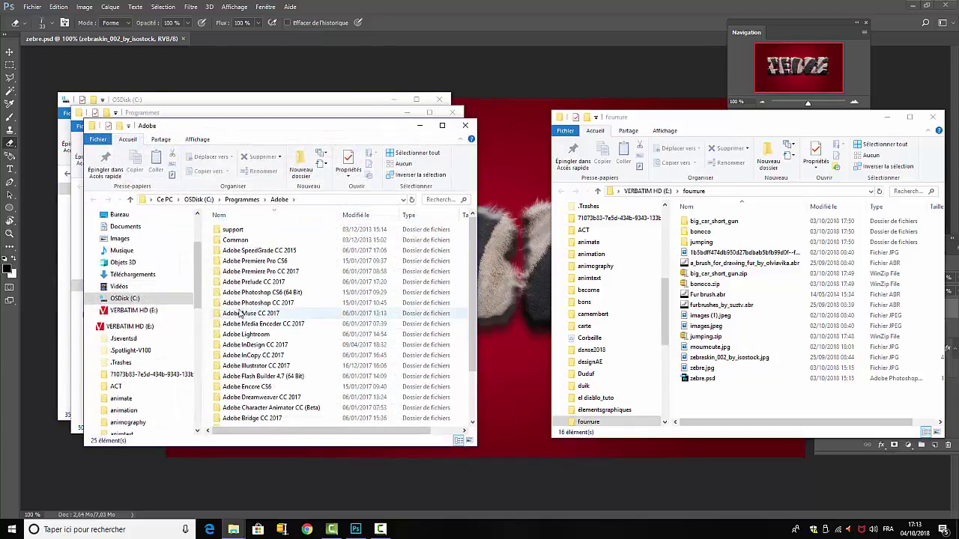
pyautogui.doubleClick(243, 304)
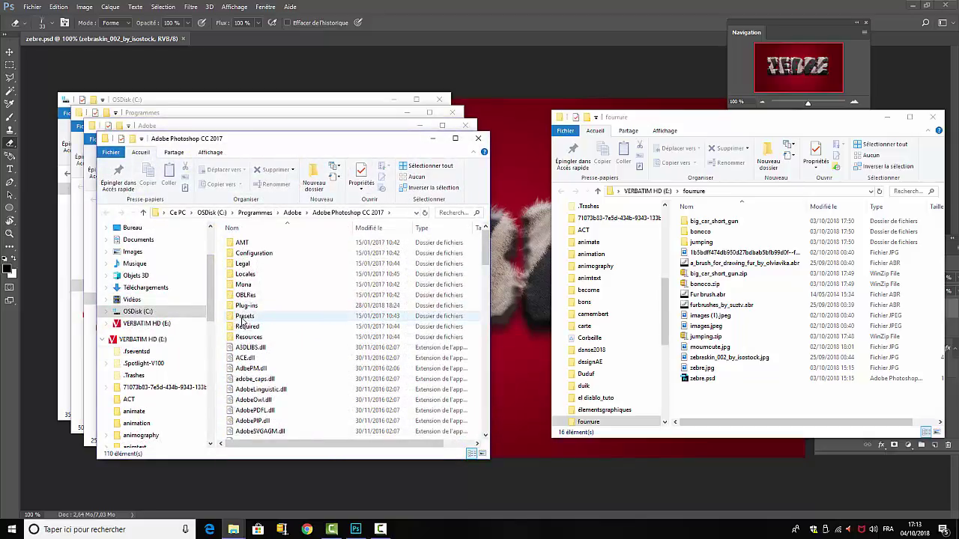
pyautogui.doubleClick(241, 316)
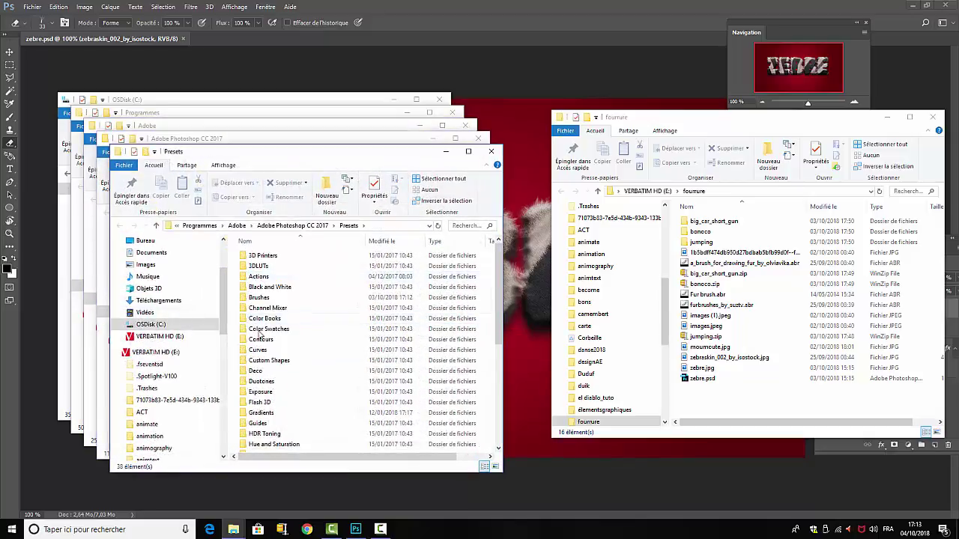
pyautogui.click(258, 298)
pyautogui.doubleClick(258, 298)
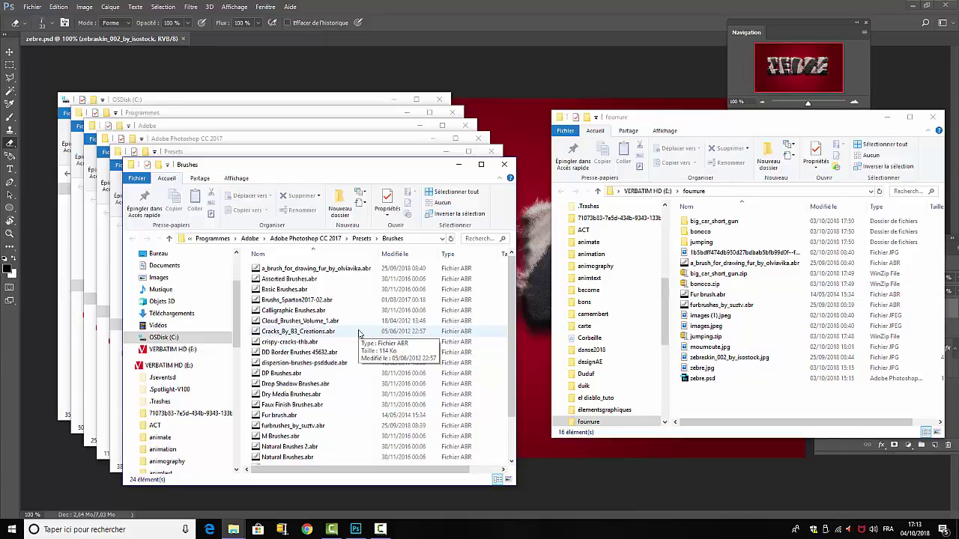
# Close the Explorer windows from Brushes back up to the C: drive.
pyautogui.click(504, 164)
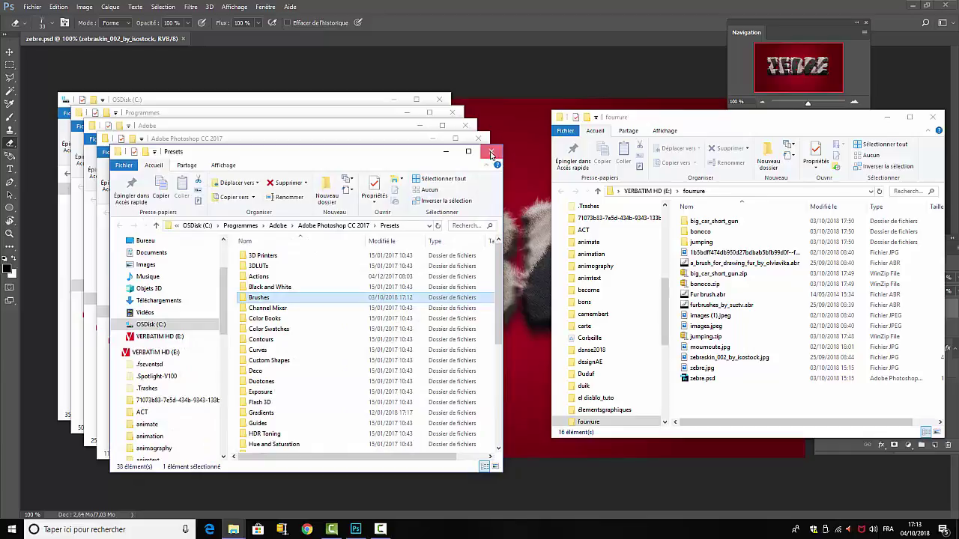
pyautogui.click(491, 152)
pyautogui.click(478, 138)
pyautogui.click(466, 125)
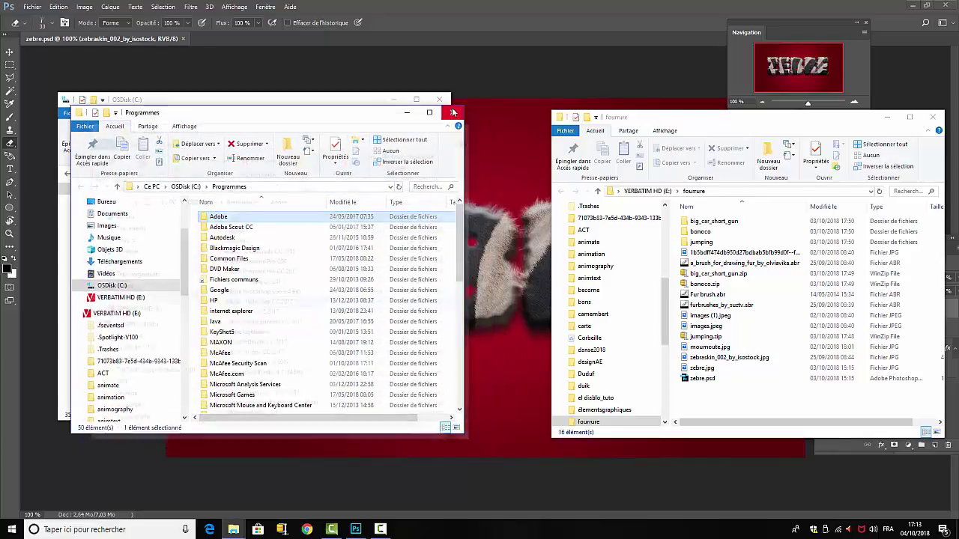
pyautogui.click(453, 112)
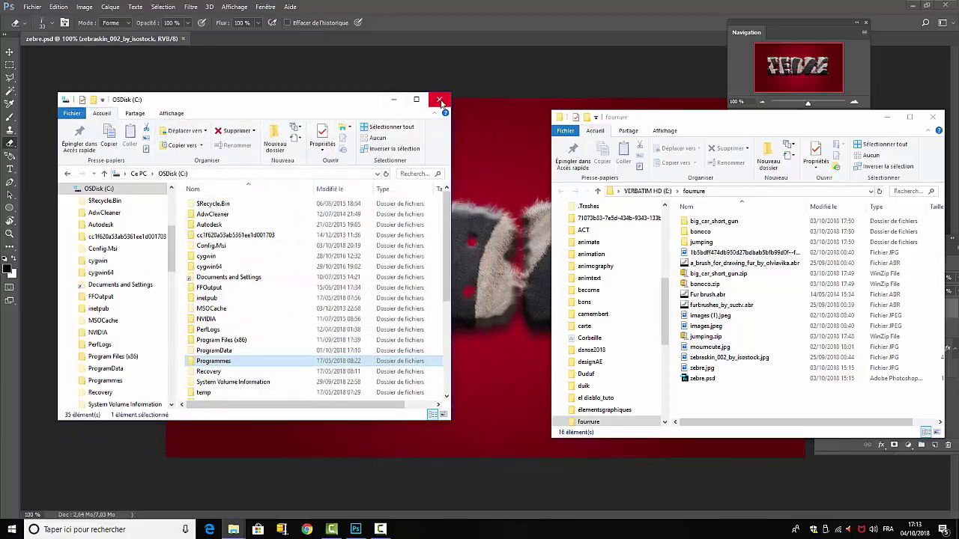
pyautogui.click(440, 101)
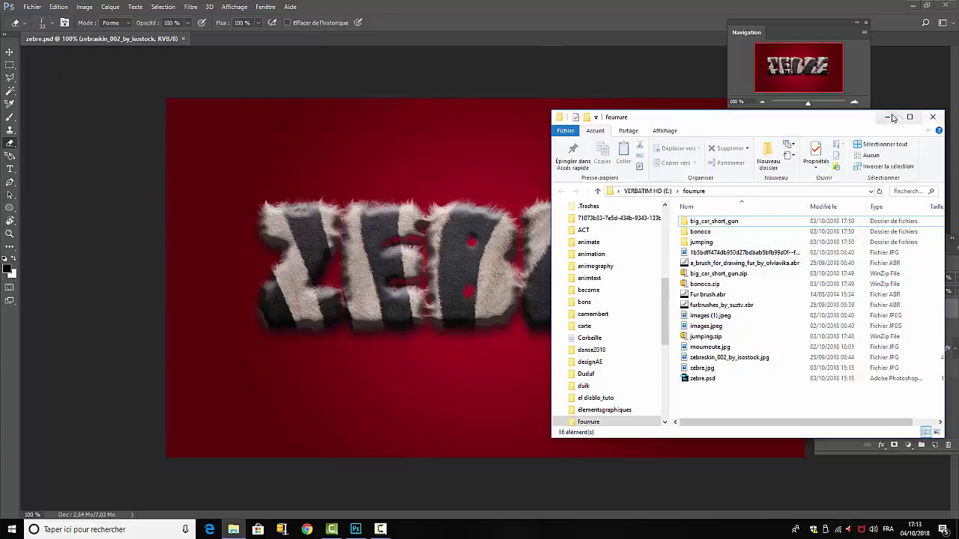
# Minimize the fourrure window and open fur-carpet-arctic-wolf.jpg in Photoshop.
pyautogui.moveTo(850, 118); pyautogui.dragTo(494, 209)
pyautogui.click(531, 209)
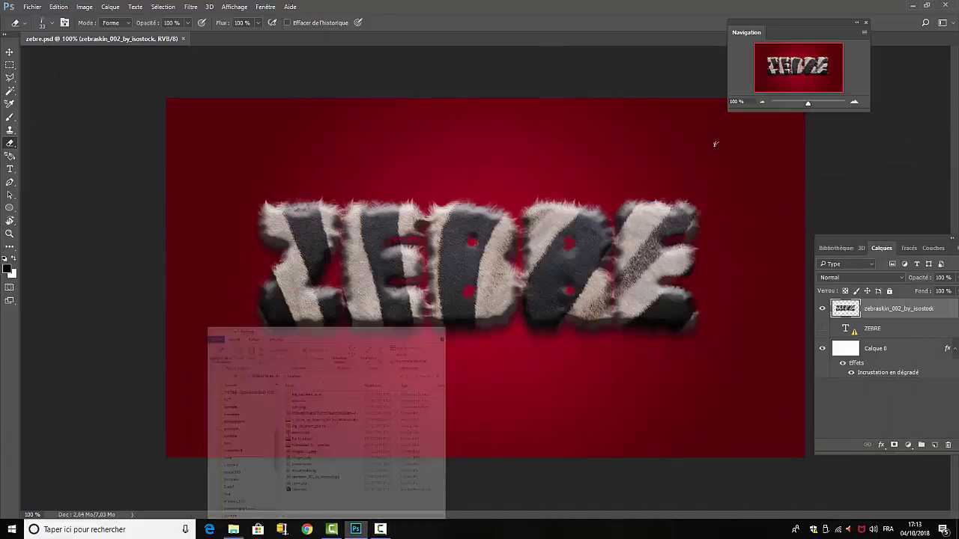
pyautogui.click(32, 7)
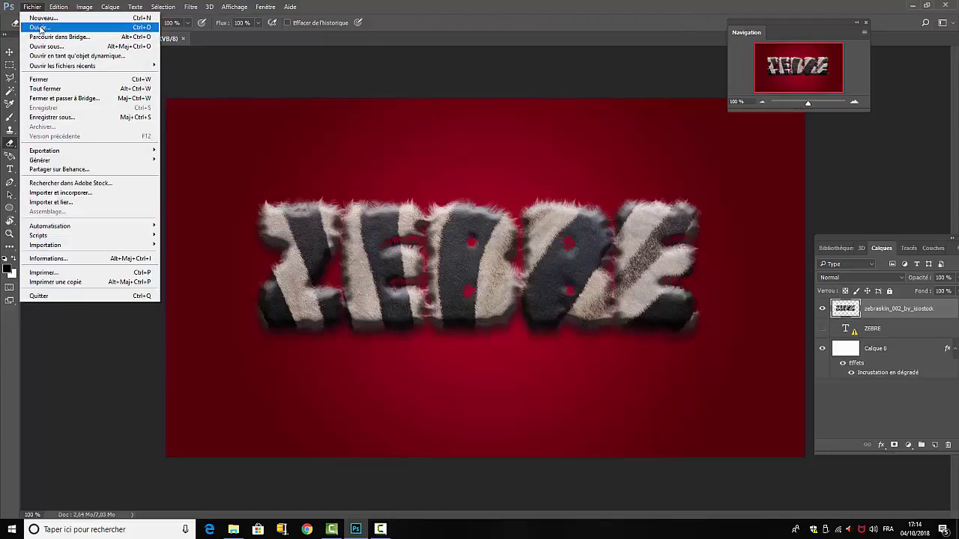
pyautogui.click(40, 29)
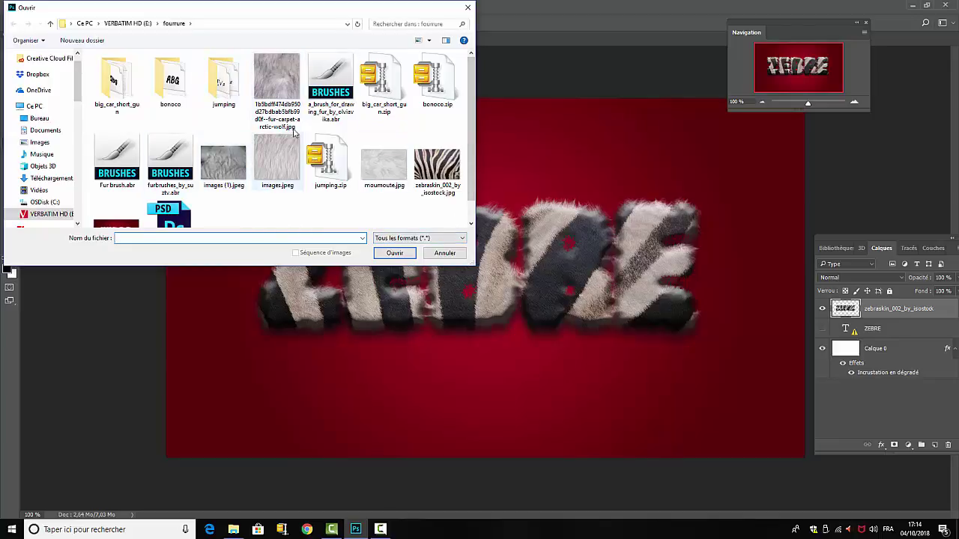
pyautogui.click(267, 80)
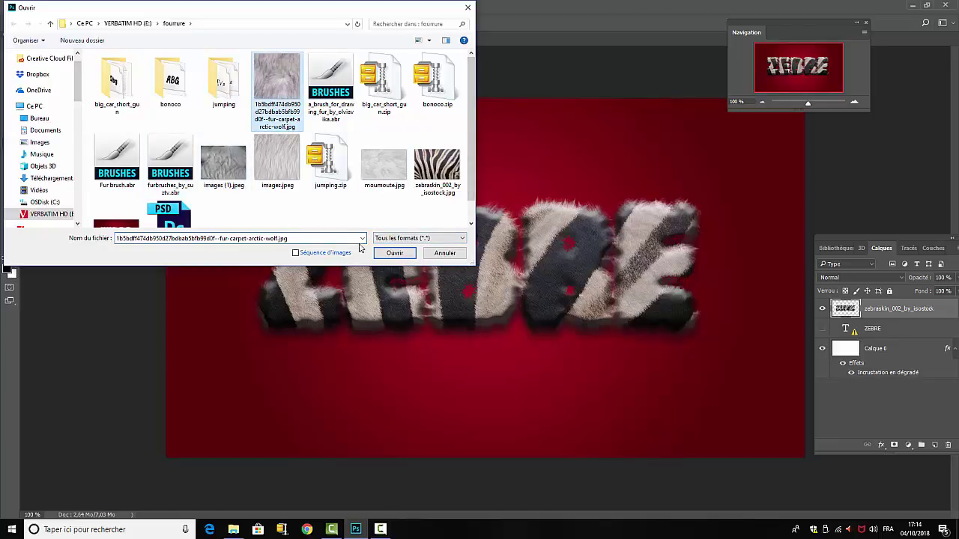
pyautogui.click(401, 257)
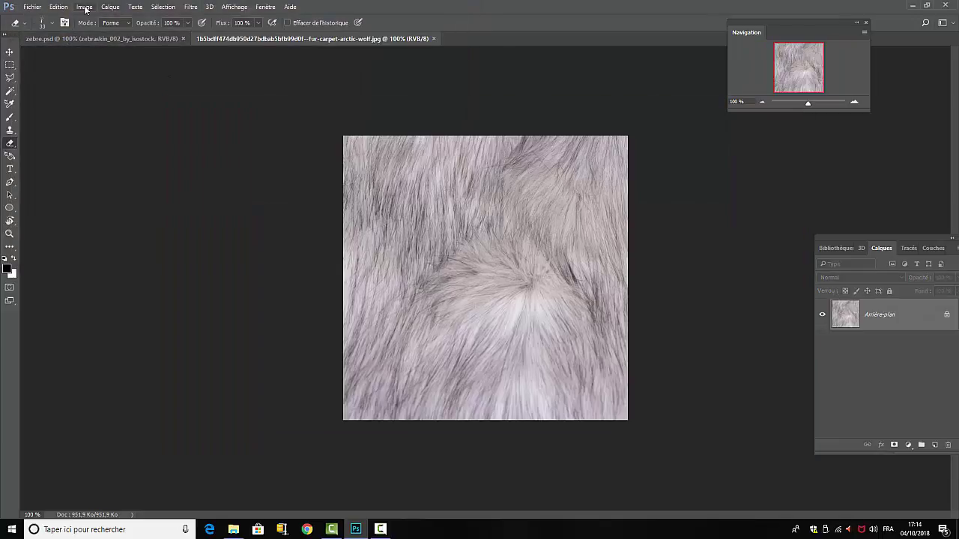
# Apply Brightness/Contrast to the fur image with brightness -51 and contrast 43.
pyautogui.click(84, 8)
pyautogui.moveTo(95, 32)
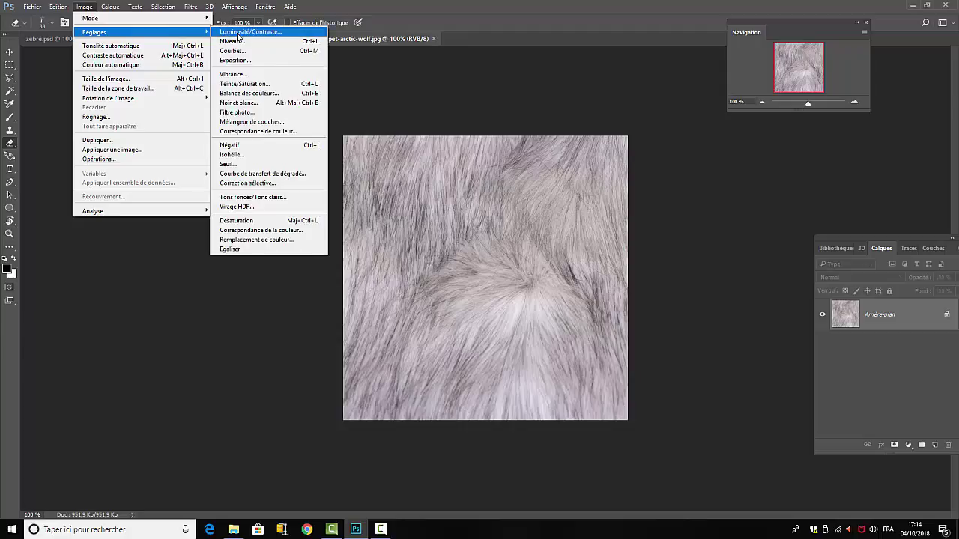
pyautogui.click(237, 35)
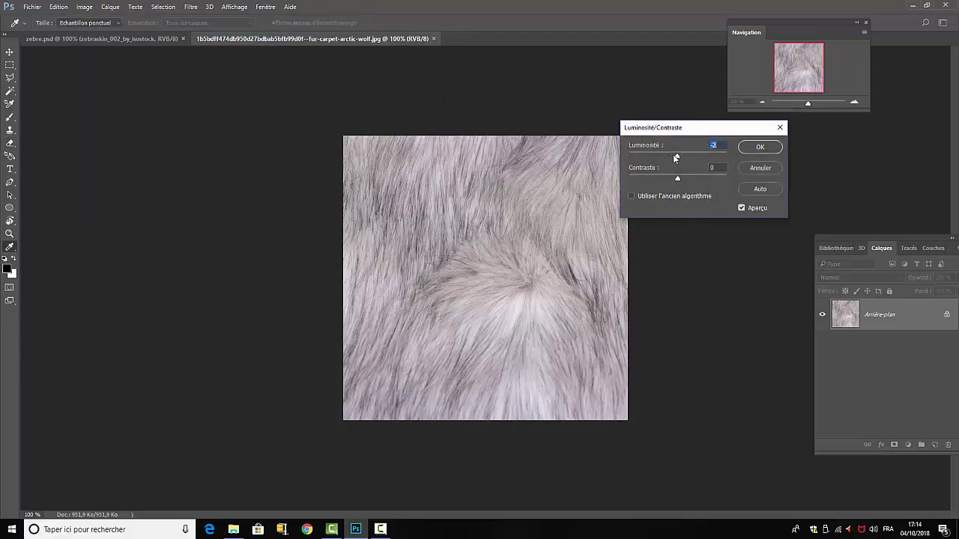
pyautogui.moveTo(678, 156)
pyautogui.mouseDown()
pyautogui.moveTo(661, 156)
pyautogui.moveTo(699, 180)
pyautogui.mouseUp()
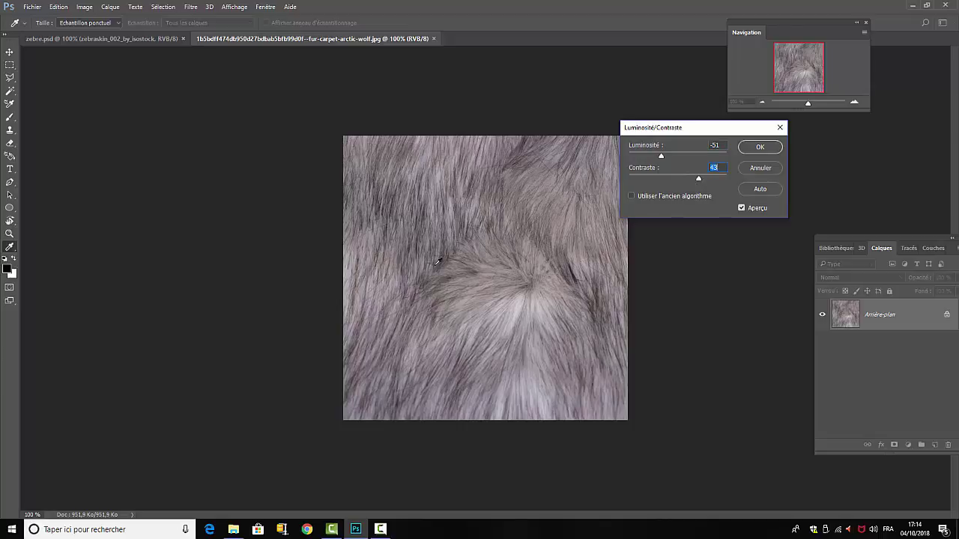
pyautogui.click(759, 147)
pyautogui.press('e')
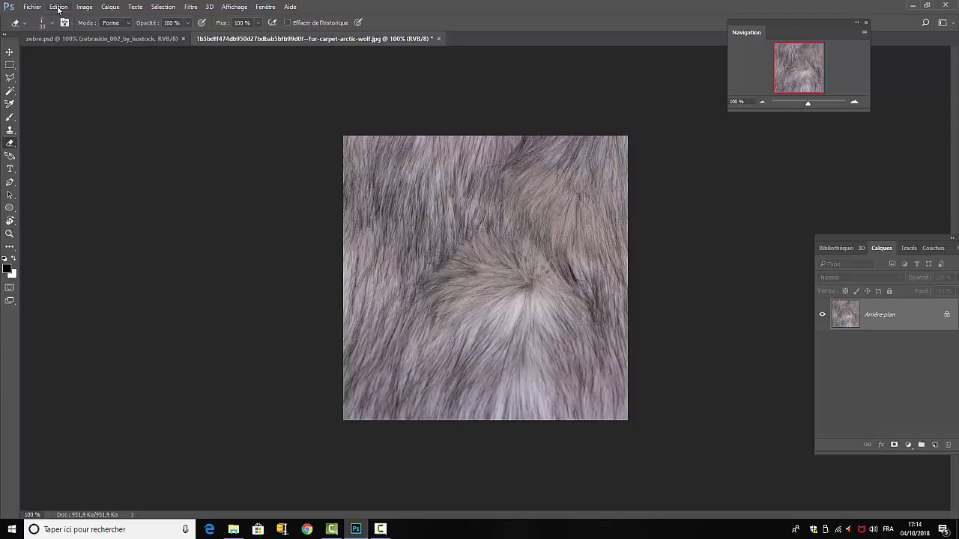
pyautogui.click(58, 8)
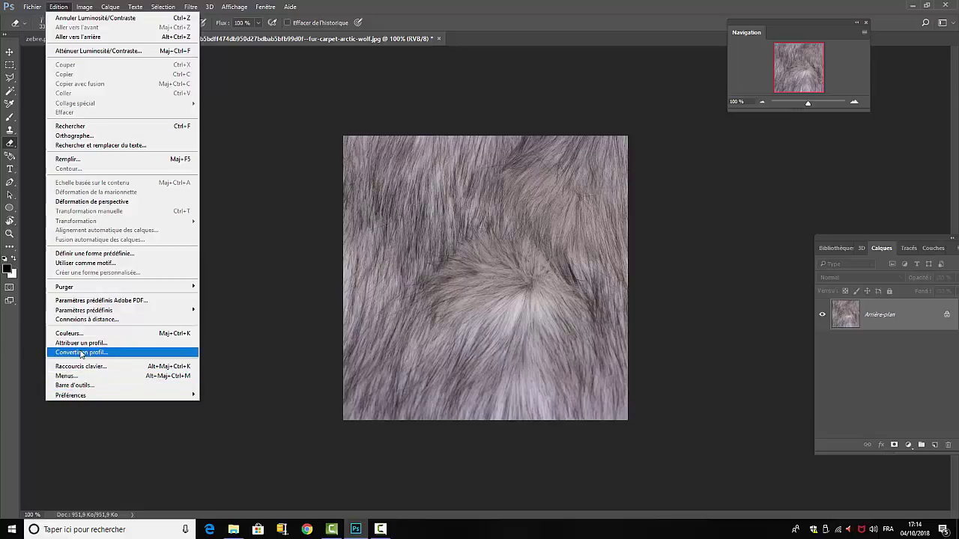
# Define the fur image as a pattern named 'fourrure', then close it without saving.
pyautogui.click(75, 263)
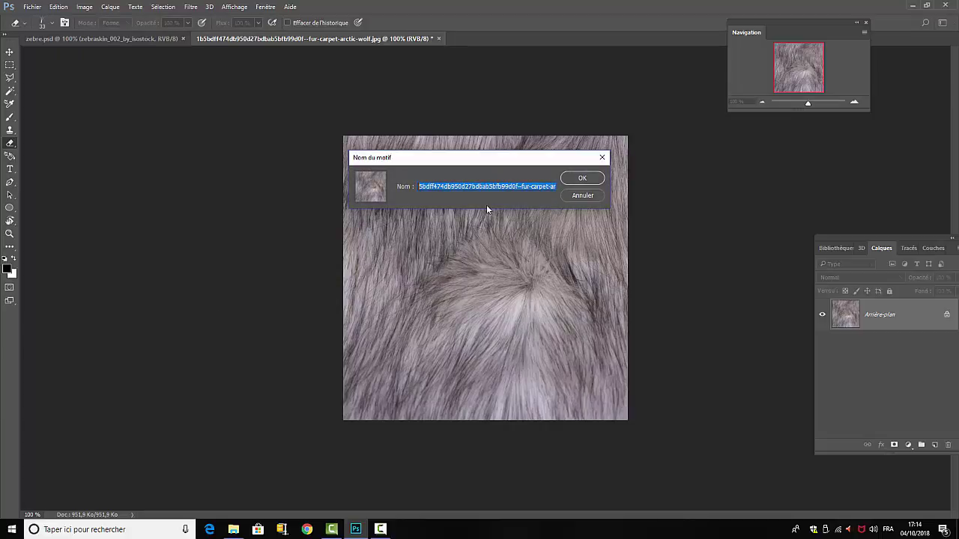
pyautogui.write('fou')
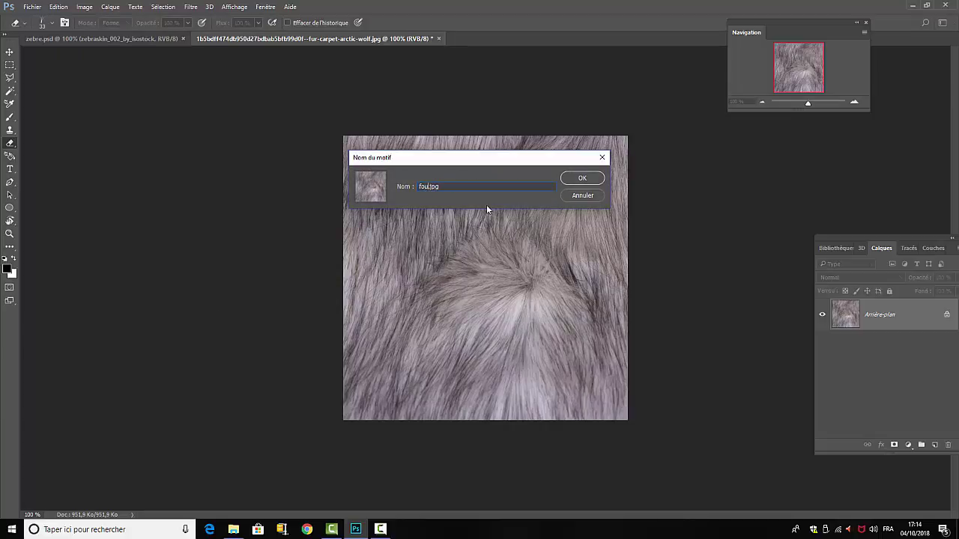
pyautogui.write('rrure')
pyautogui.click(582, 180)
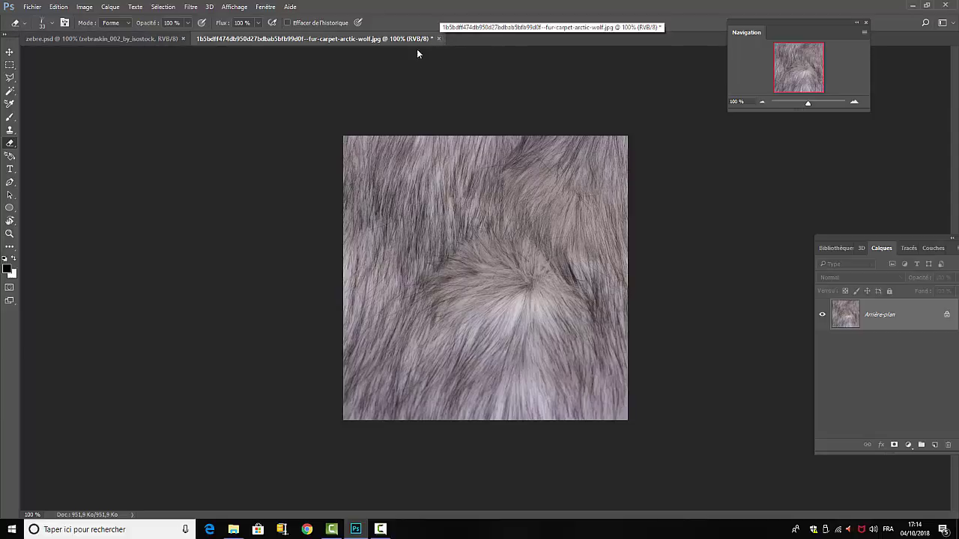
pyautogui.hotkey('ctrl', 'q')
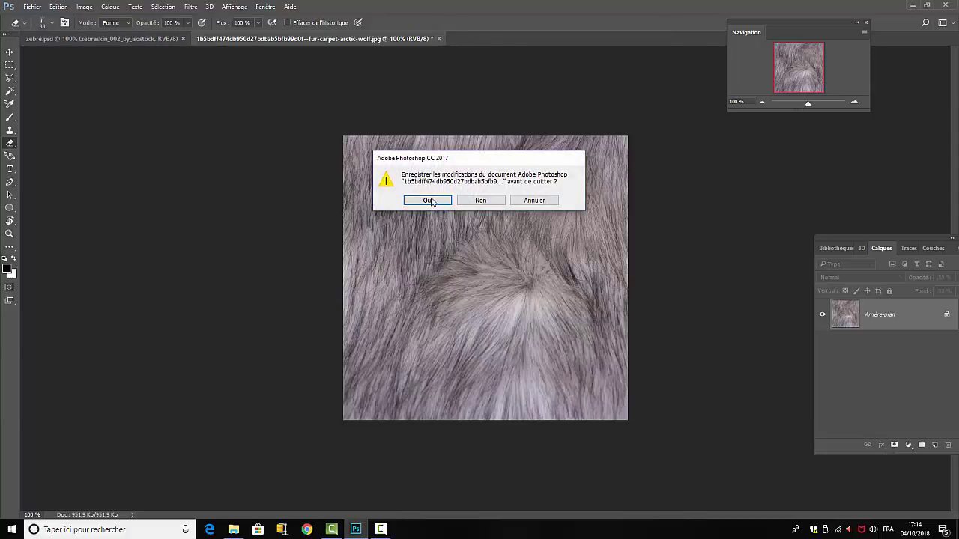
pyautogui.click(480, 201)
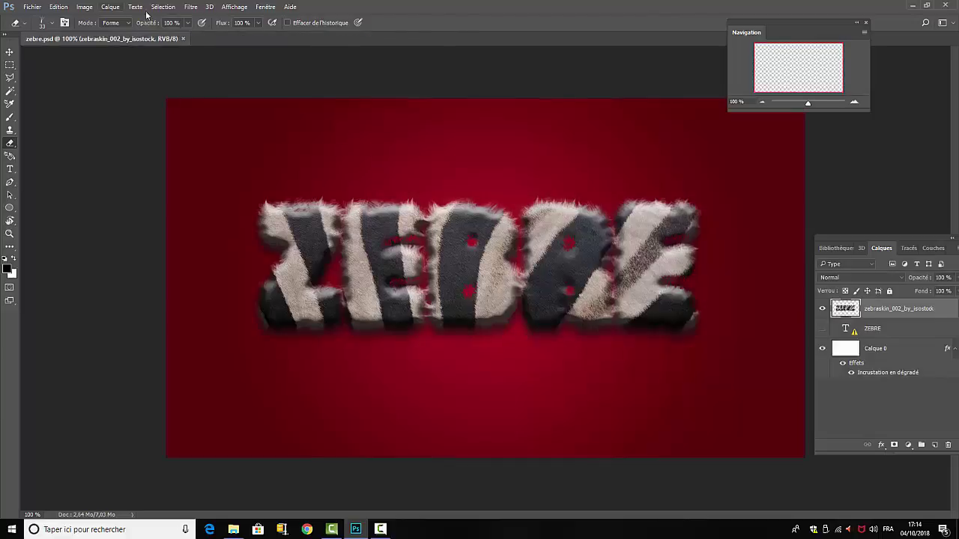
# Close zebre.psd and create a new blank 1280×720 px, 72 ppi document.
pyautogui.click(182, 38)
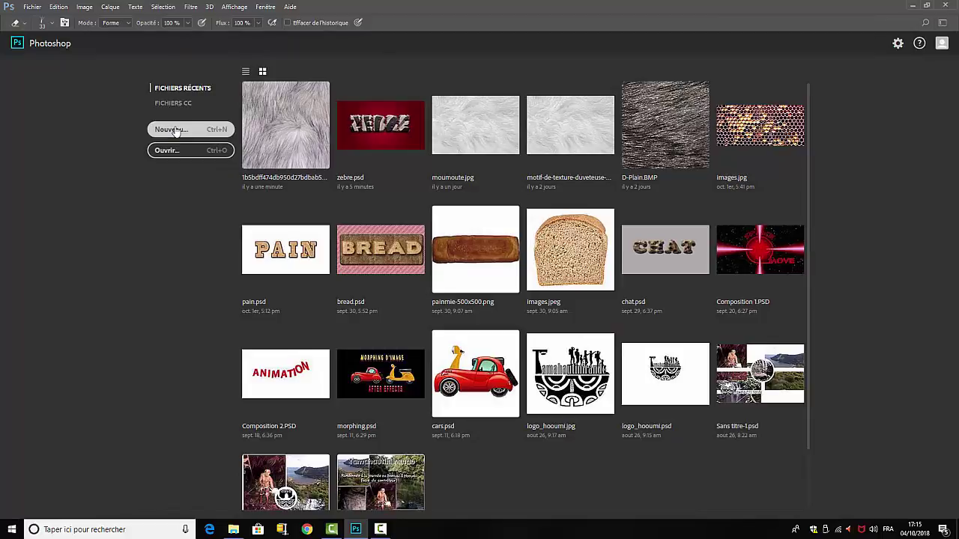
pyautogui.click(173, 130)
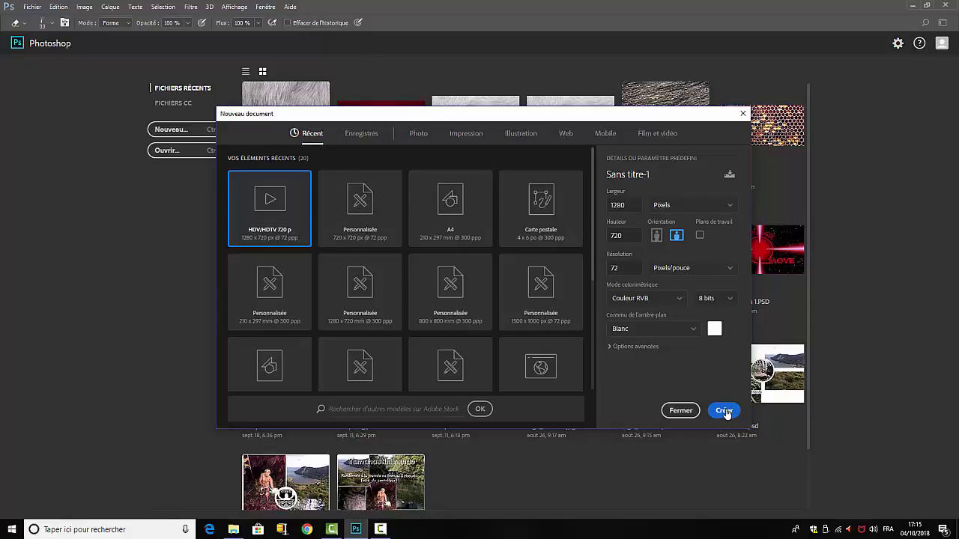
pyautogui.click(724, 411)
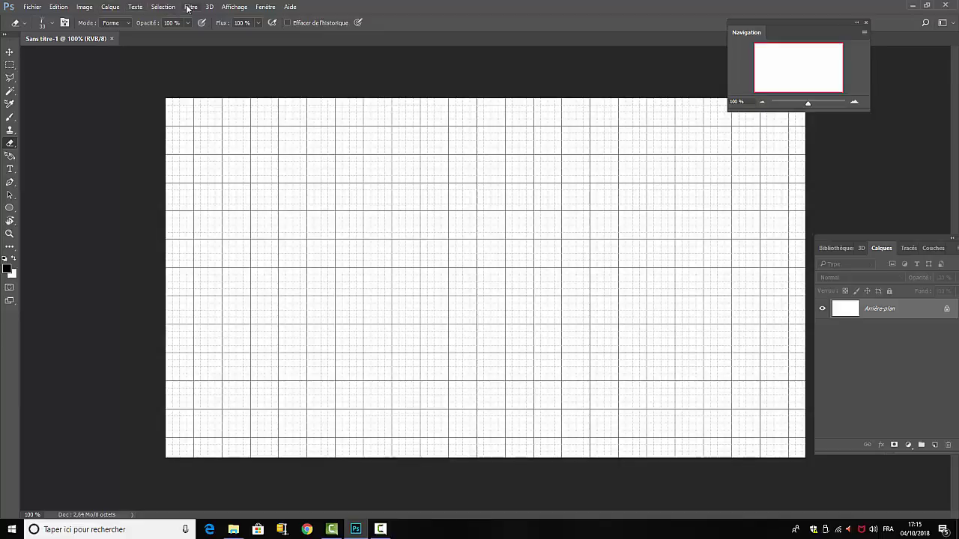
# Hide the grid and set the text colour to black (000000).
pyautogui.click(235, 8)
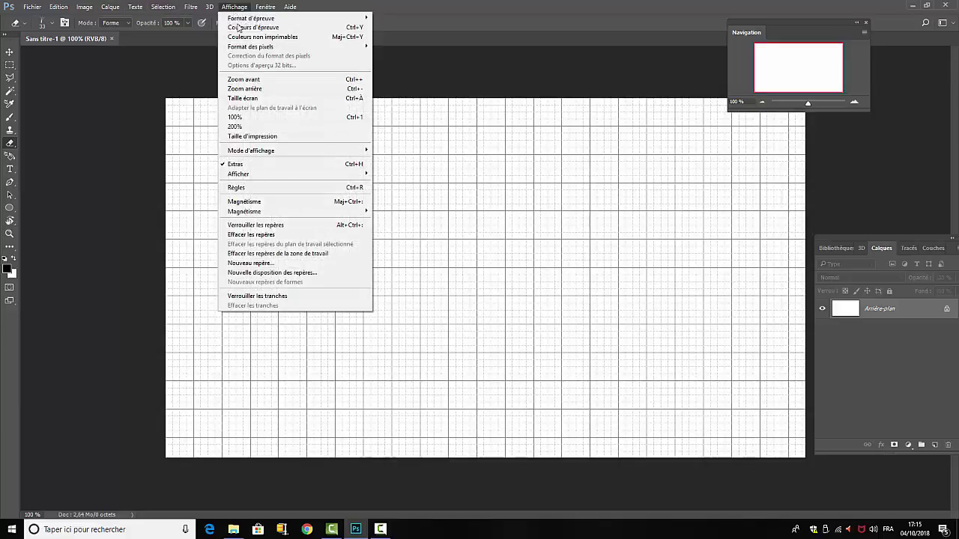
pyautogui.click(234, 164)
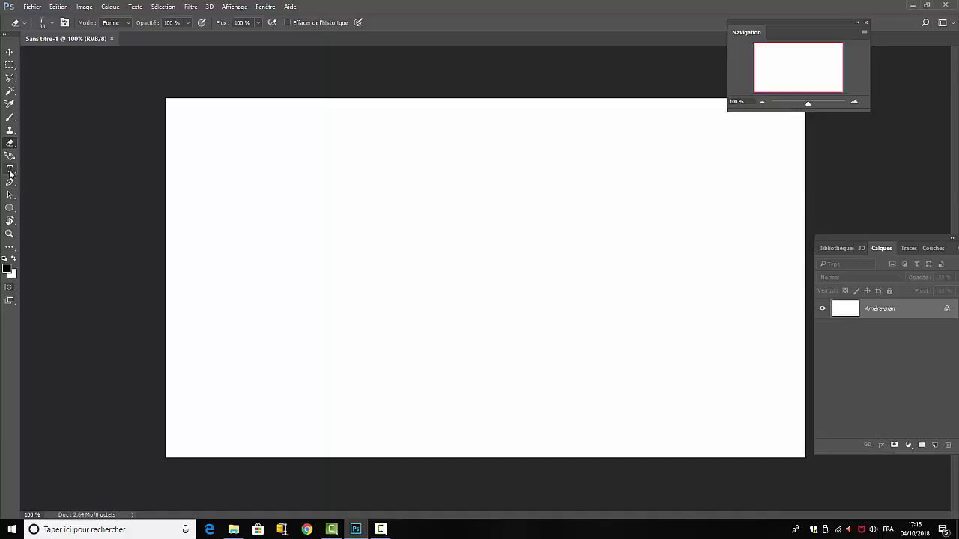
pyautogui.click(10, 171)
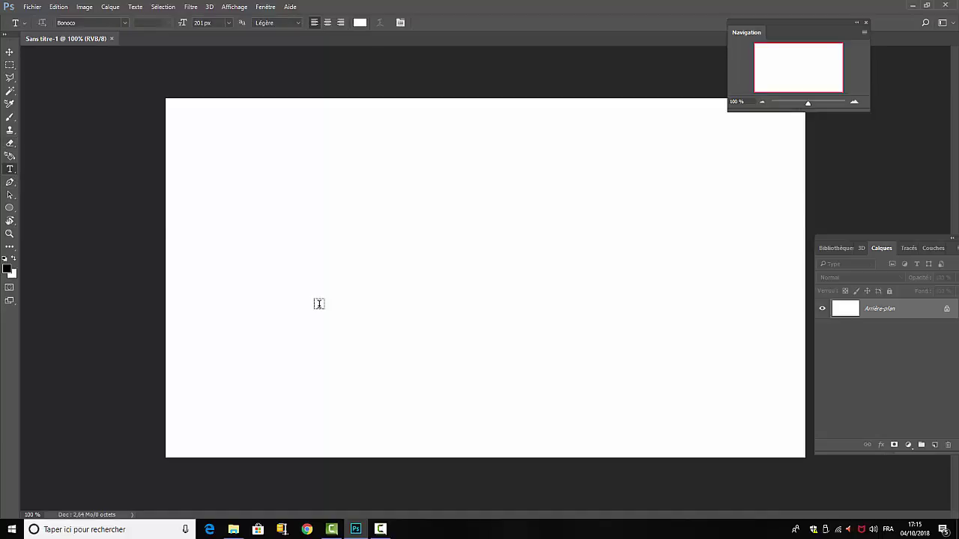
pyautogui.click(358, 23)
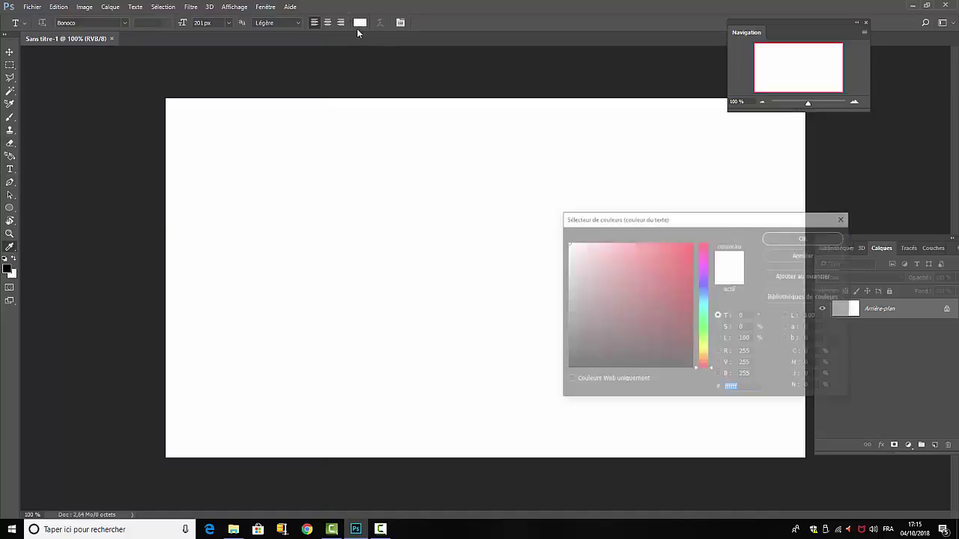
pyautogui.write('000000')
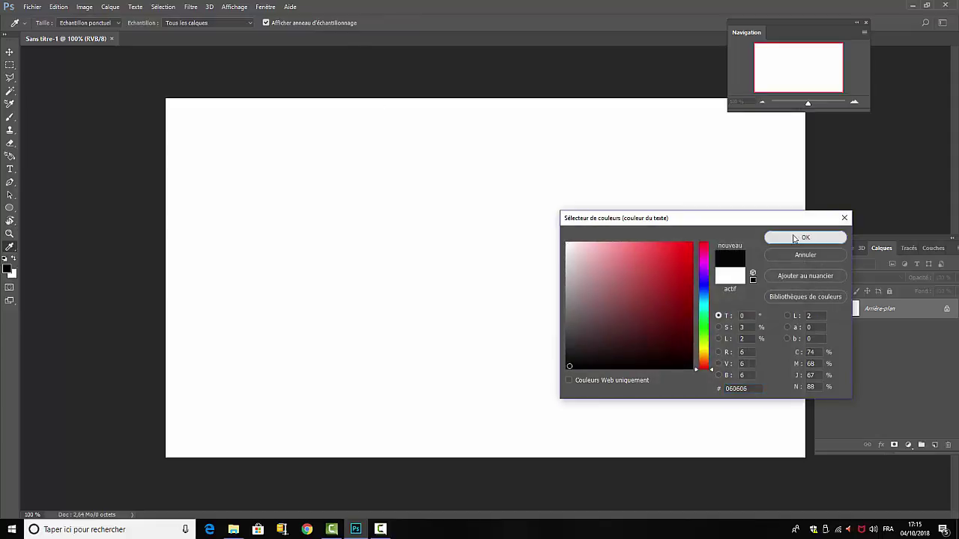
pyautogui.click(805, 238)
# Type ZEBRE on the canvas, commit it, and move it toward the centre.
pyautogui.click(333, 287)
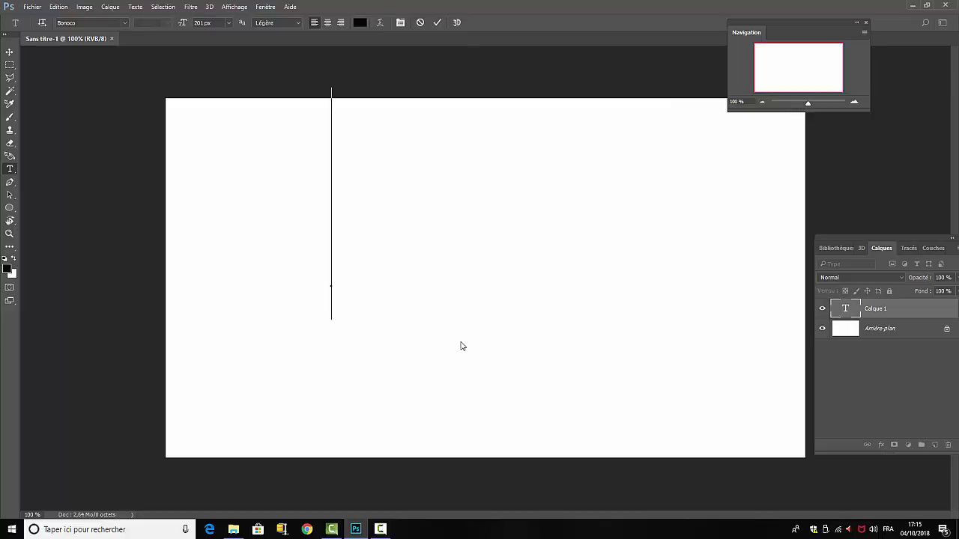
pyautogui.write('Z ')
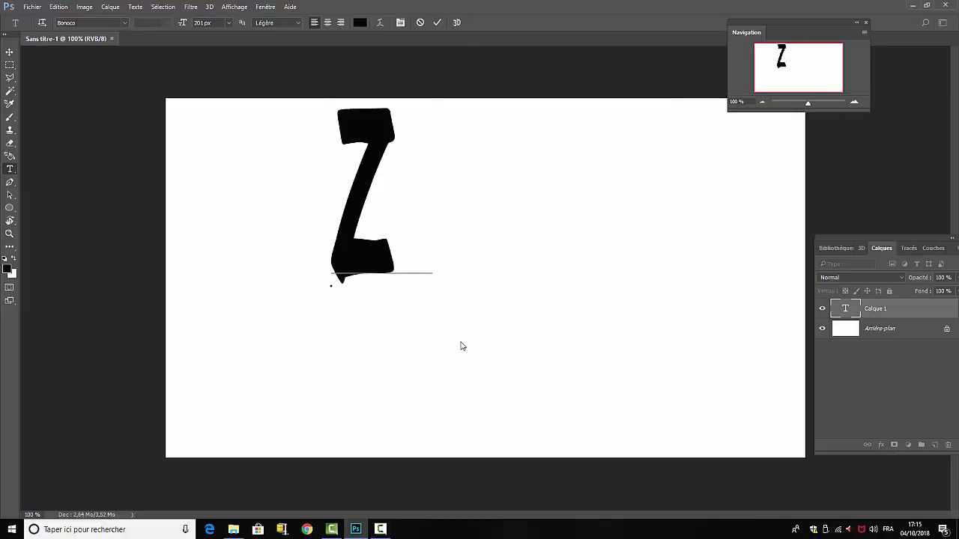
pyautogui.write('E B ')
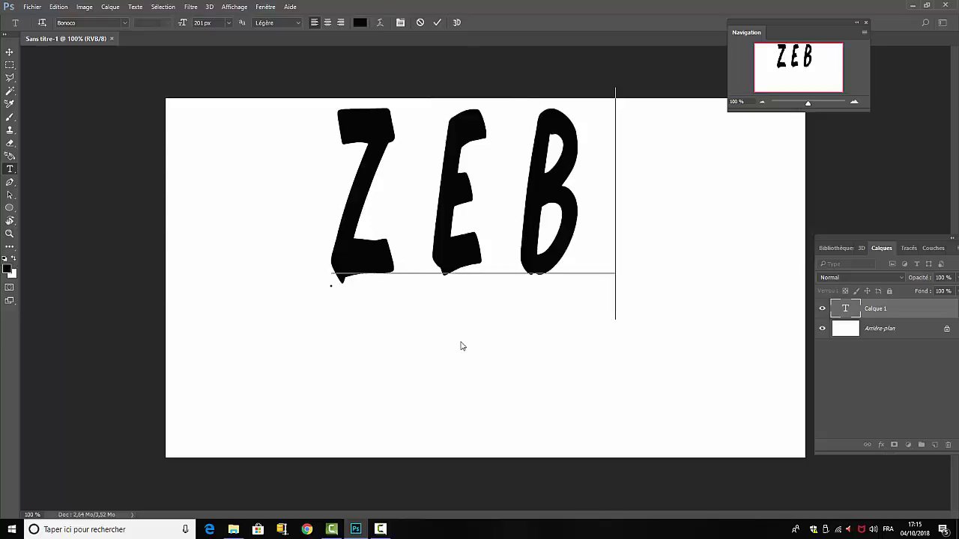
pyautogui.write('R E')
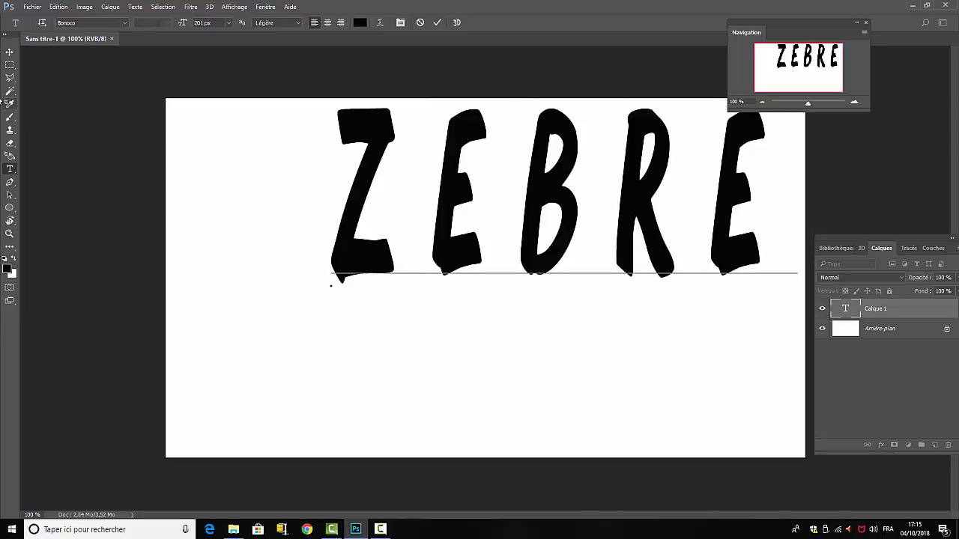
pyautogui.click(10, 51)
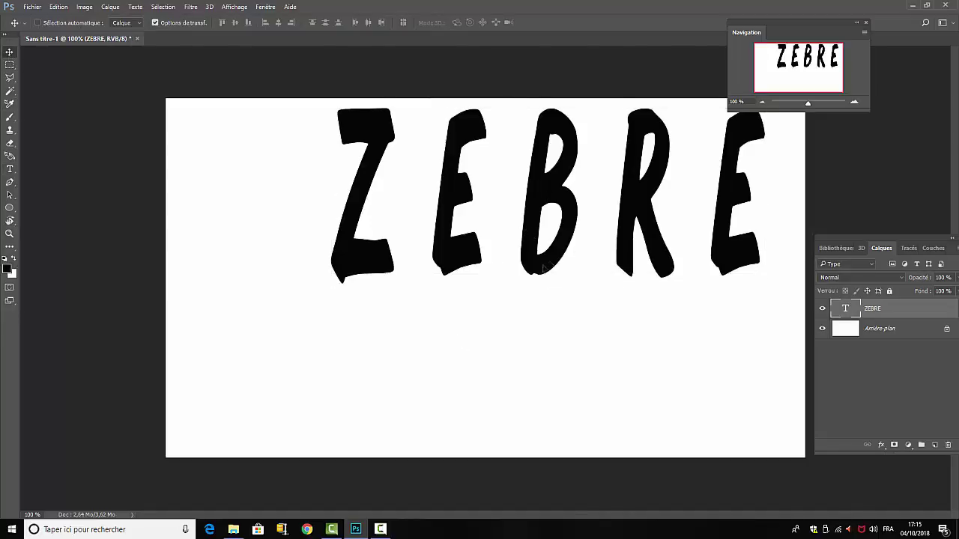
pyautogui.moveTo(576, 249); pyautogui.dragTo(499, 306)
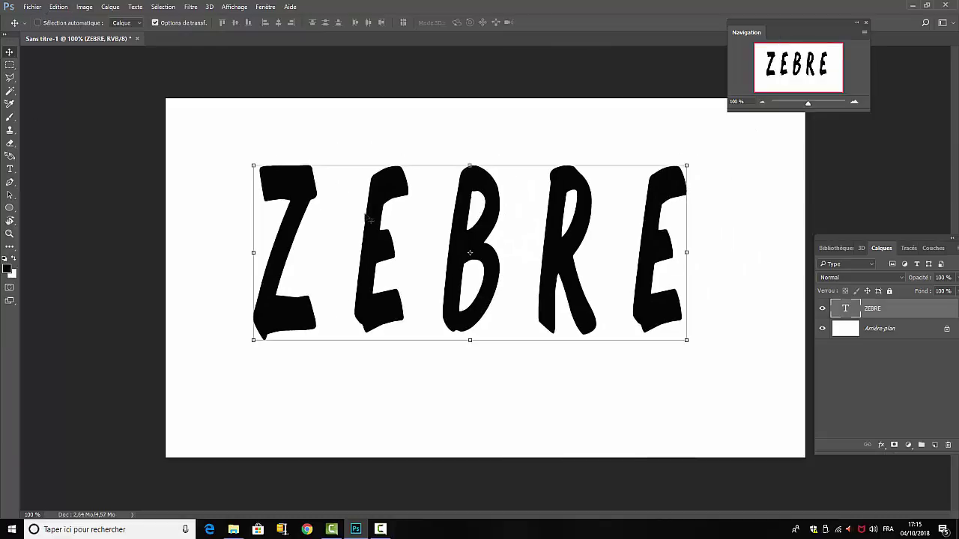
# Change the ZEBRE text font to Franklin Gothic Heavy and commit it.
pyautogui.doubleClick(844, 309)
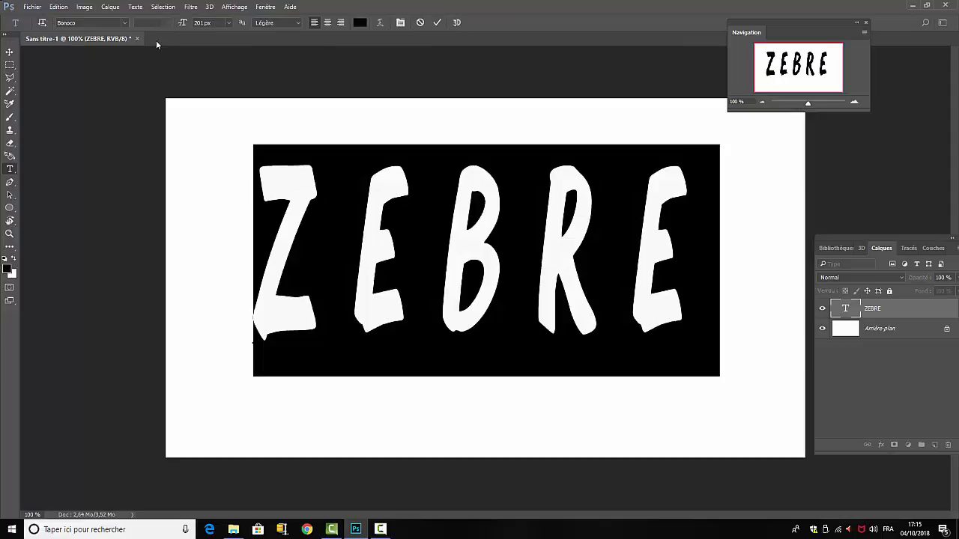
pyautogui.click(126, 23)
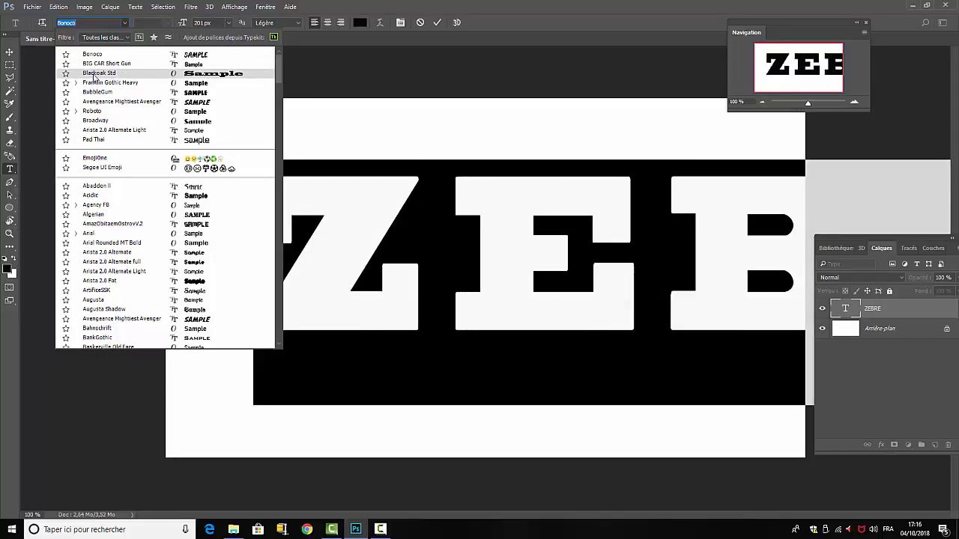
pyautogui.click(95, 82)
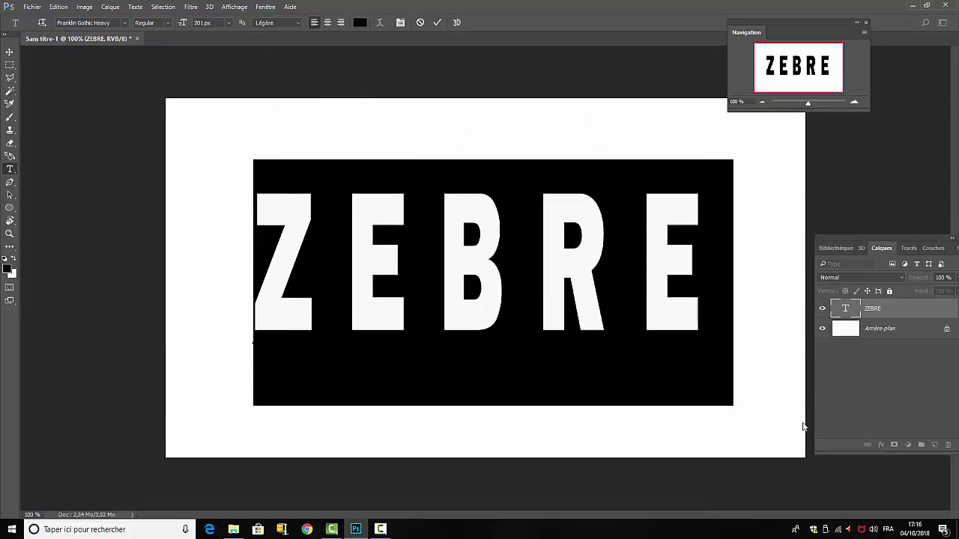
pyautogui.click(876, 390)
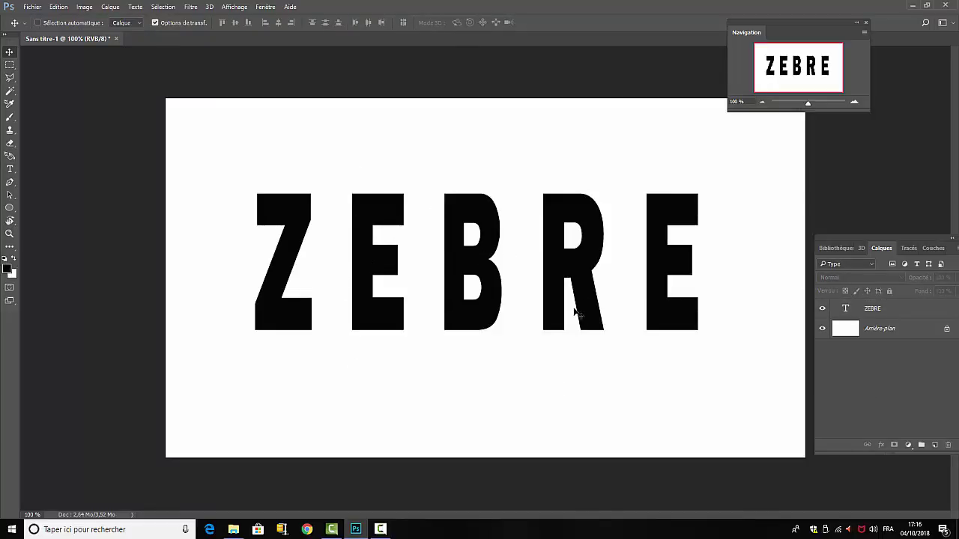
# Set the ZEBRE letter tracking to 160 in the Character panel and commit.
pyautogui.click(266, 7)
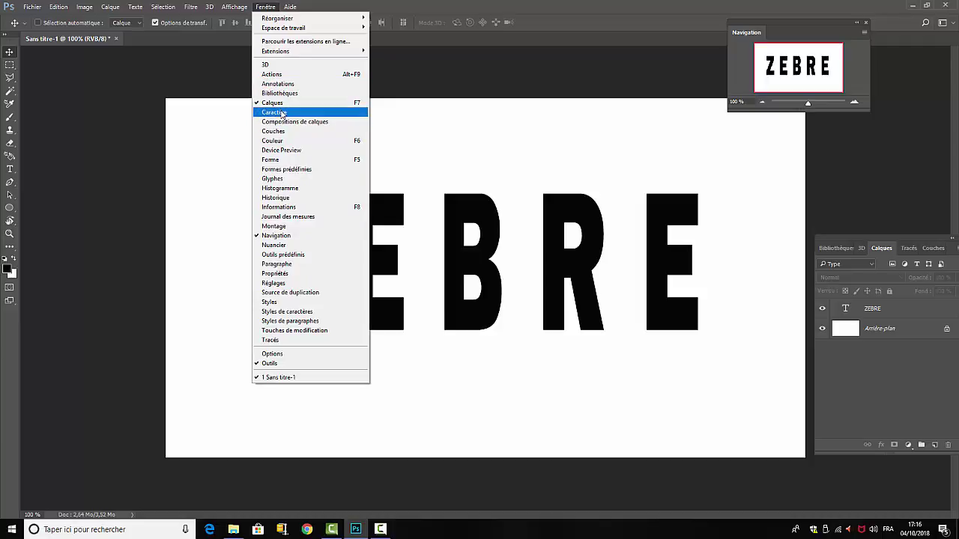
pyautogui.click(283, 112)
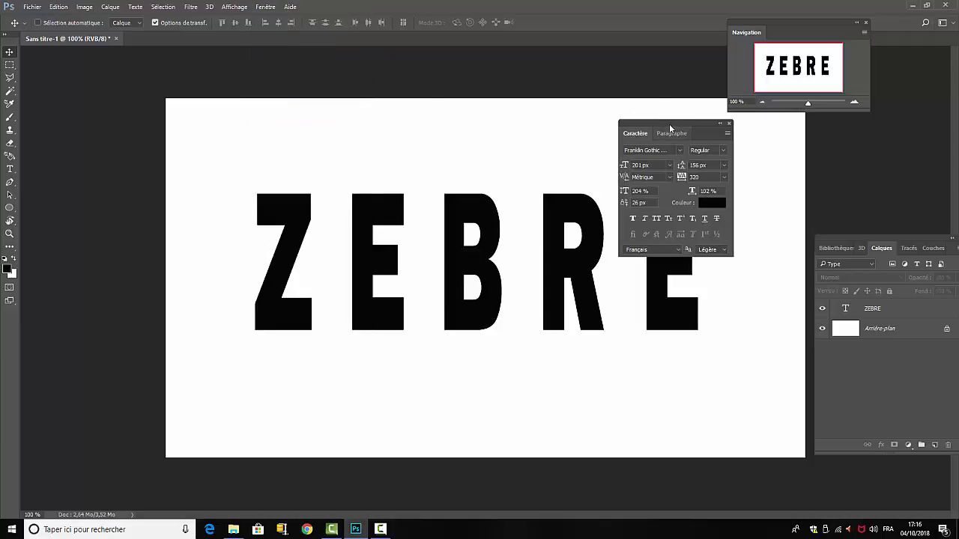
pyautogui.moveTo(669, 124); pyautogui.dragTo(642, 71)
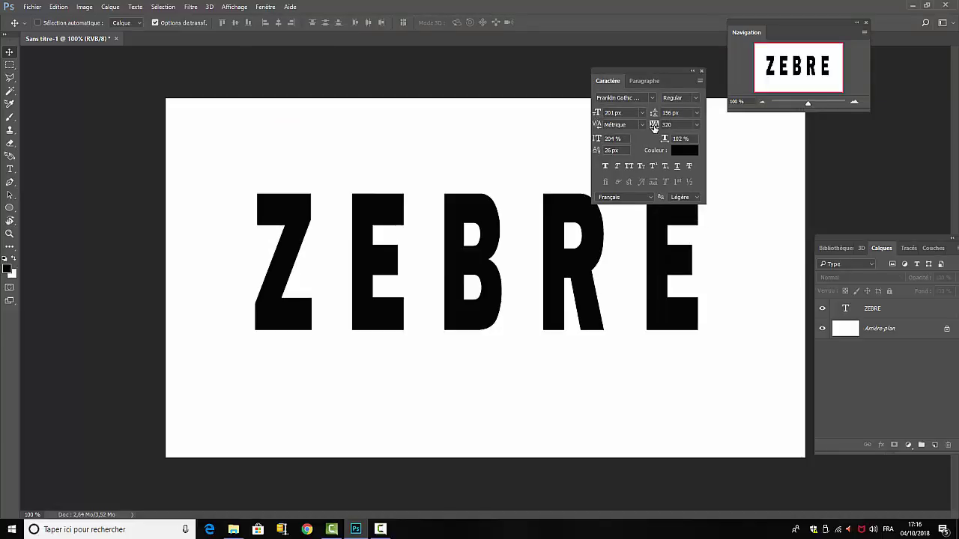
pyautogui.moveTo(654, 128); pyautogui.dragTo(652, 130)
pyautogui.doubleClick(846, 309)
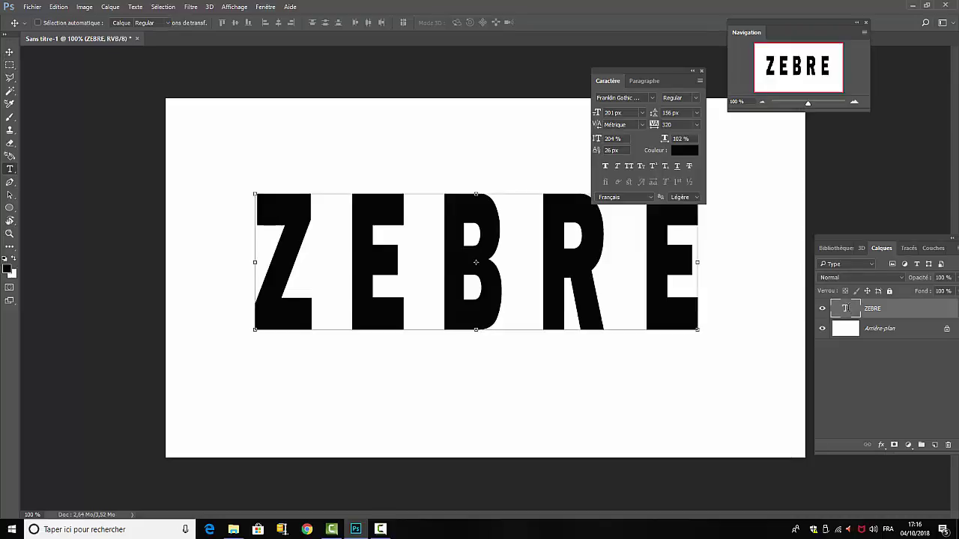
pyautogui.moveTo(656, 125); pyautogui.dragTo(653, 127)
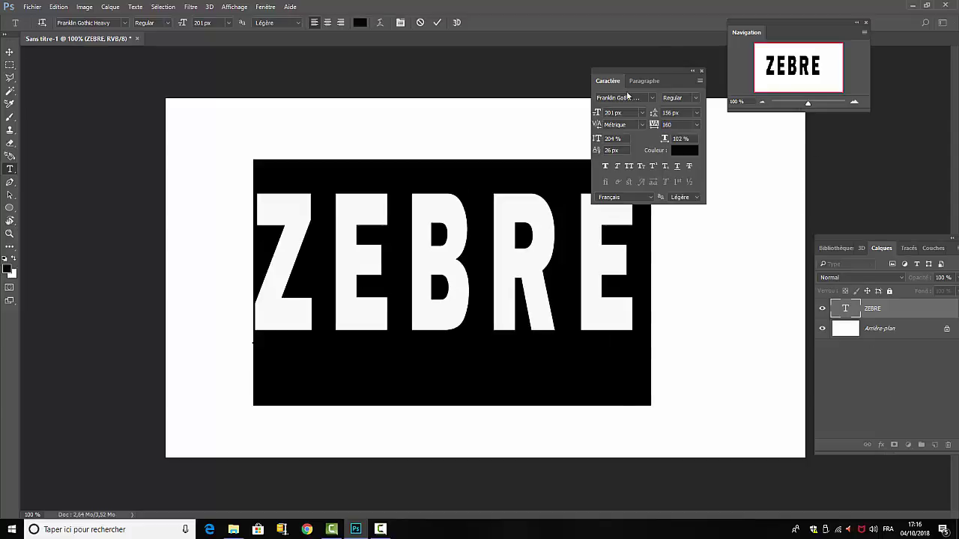
pyautogui.click(701, 72)
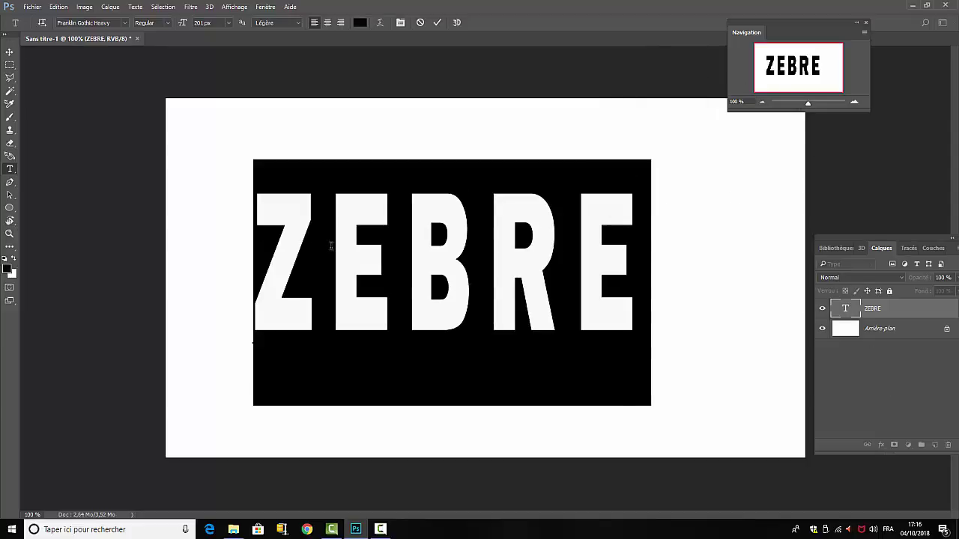
pyautogui.click(866, 389)
pyautogui.press('v')
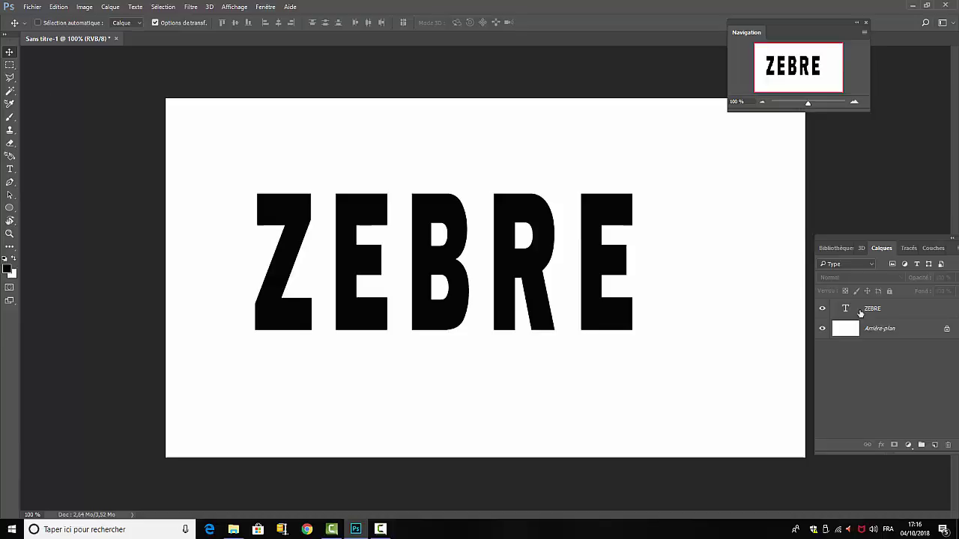
# Magic-wand the white background, invert it, and add a letter-shaped layer mask to ZEBRE.
pyautogui.click(9, 90)
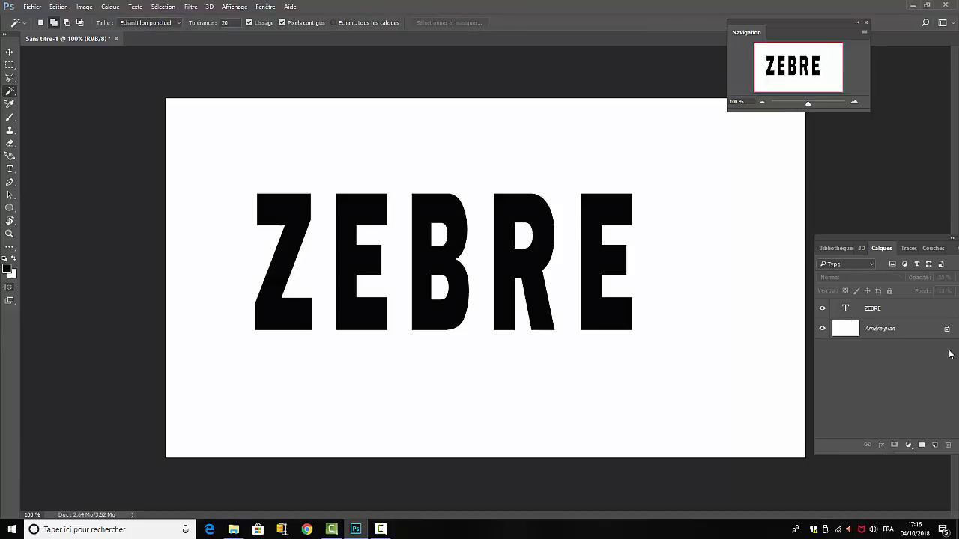
pyautogui.click(901, 310)
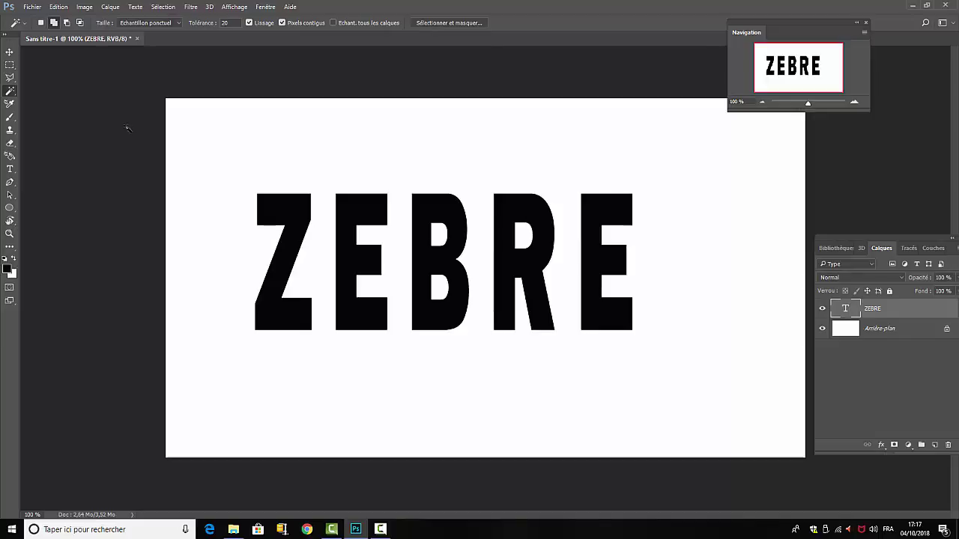
pyautogui.click(274, 145)
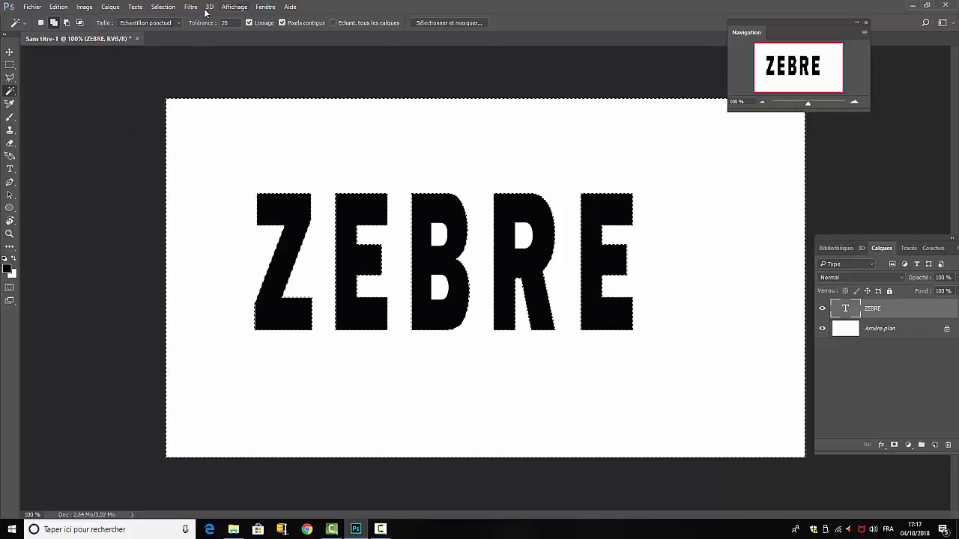
pyautogui.click(168, 9)
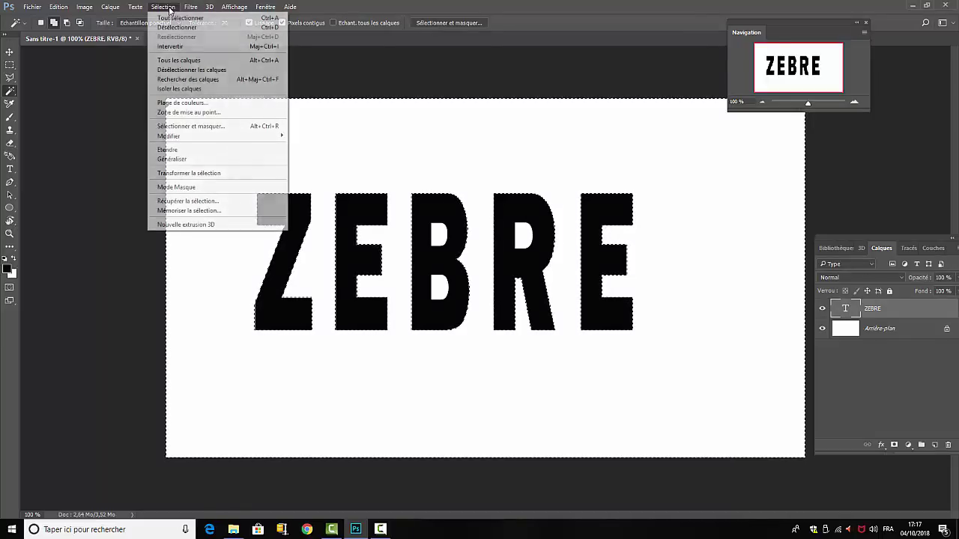
pyautogui.click(170, 47)
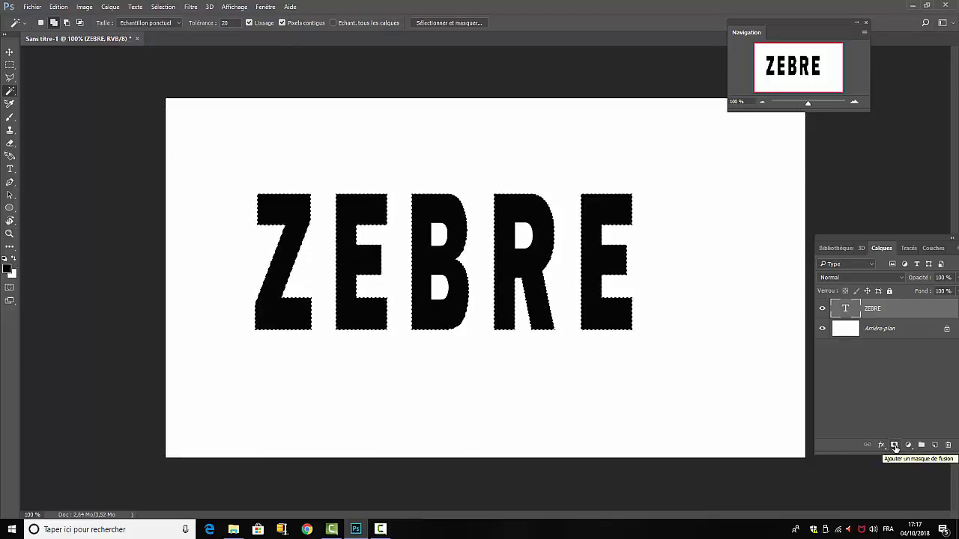
pyautogui.click(894, 445)
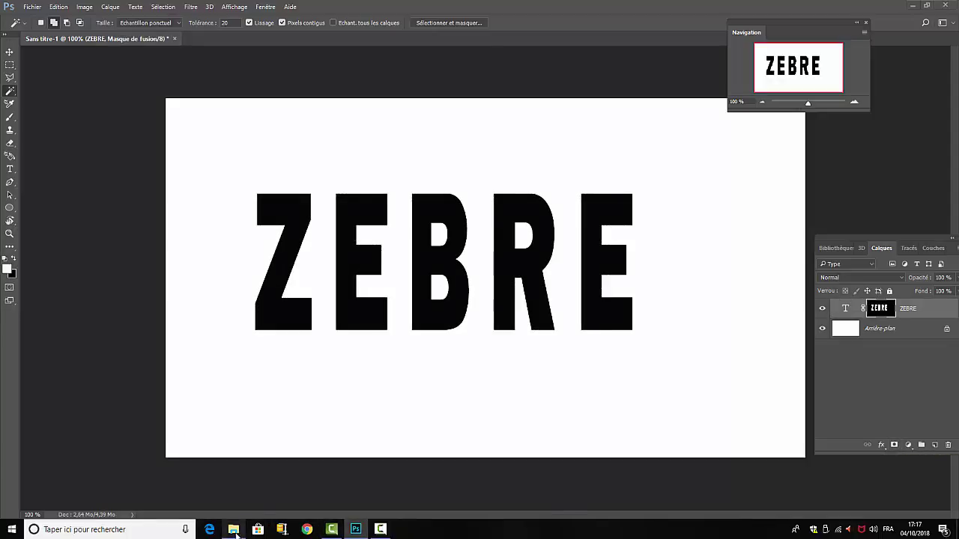
pyautogui.click(234, 530)
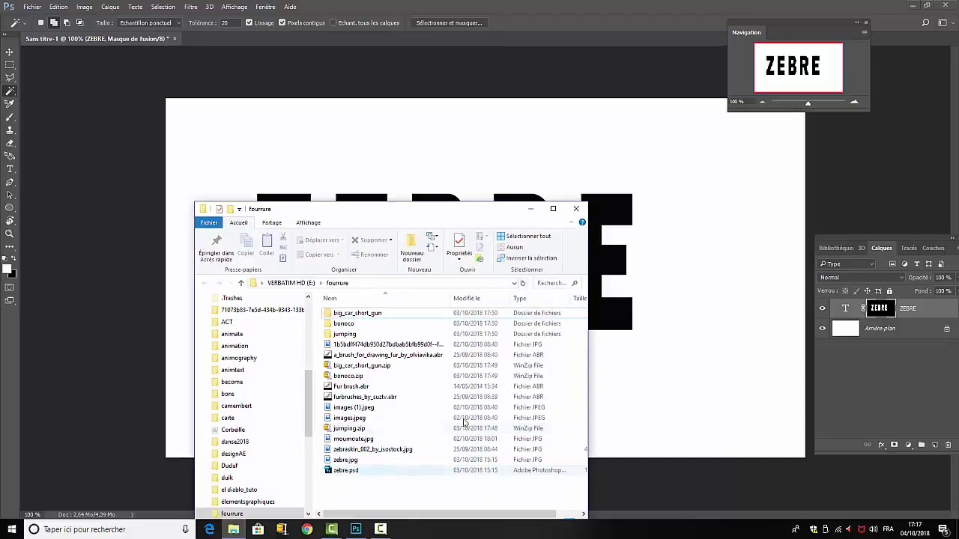
# Drag zebraskin_002_by_isostock.jpg from the fourrure folder onto the canvas as a new layer.
pyautogui.moveTo(374, 209); pyautogui.dragTo(773, 184)
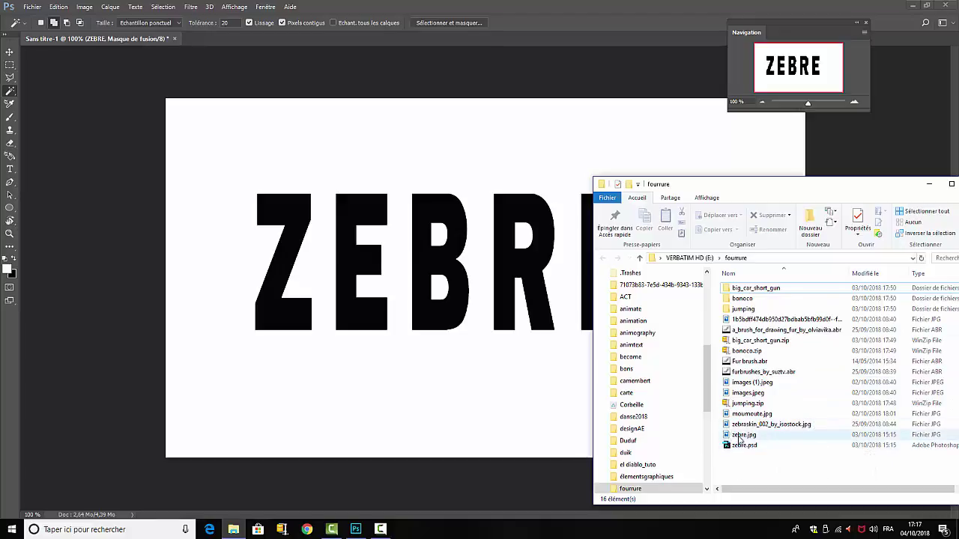
pyautogui.moveTo(757, 424); pyautogui.dragTo(277, 300)
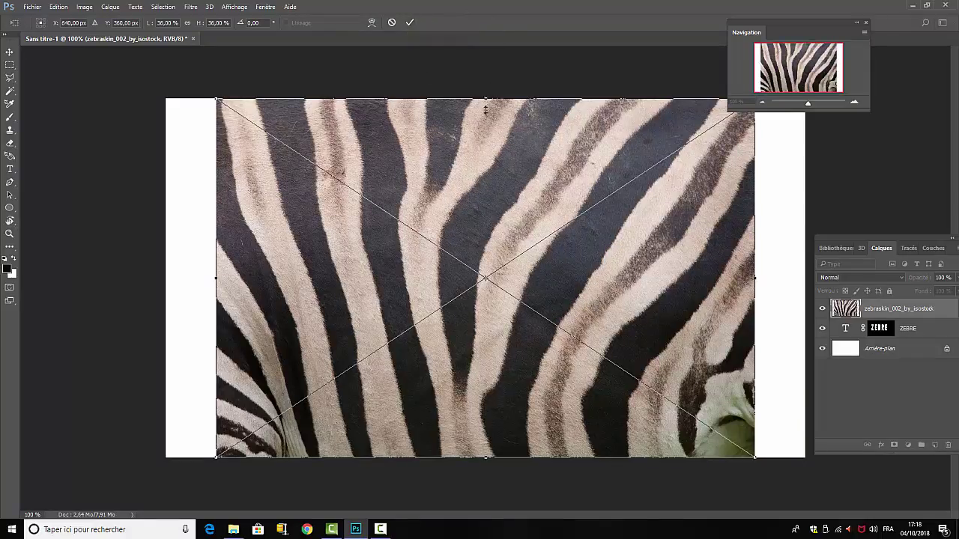
# Resize the zebra-skin image to 30.5% width and 24.05% height so it covers the ZEBRE letters.
pyautogui.moveTo(485, 109); pyautogui.dragTo(485, 152)
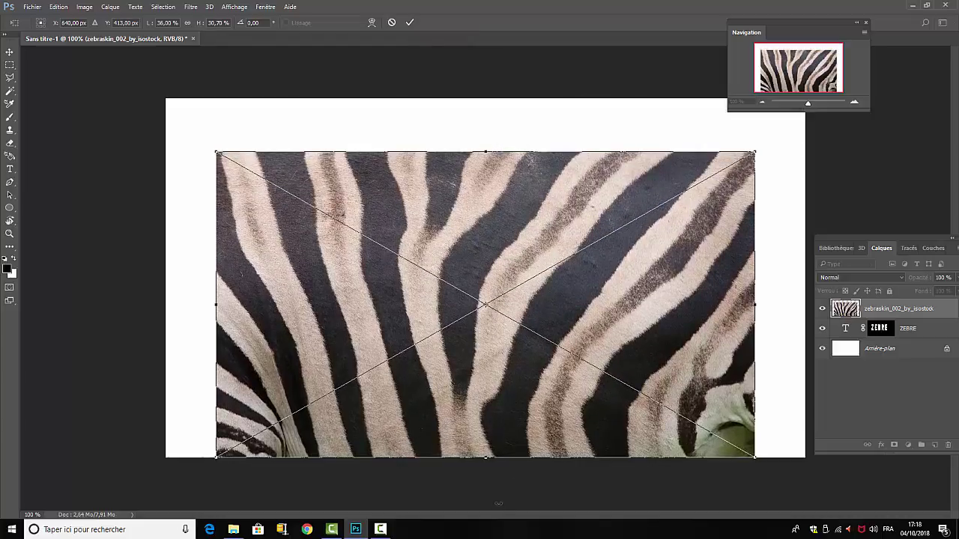
pyautogui.moveTo(487, 458); pyautogui.dragTo(489, 315)
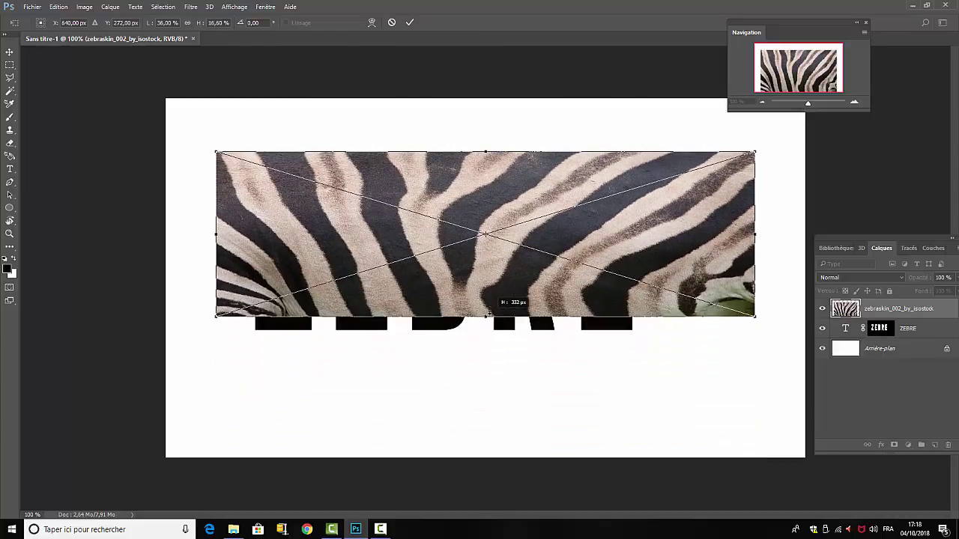
pyautogui.moveTo(488, 315); pyautogui.dragTo(485, 391)
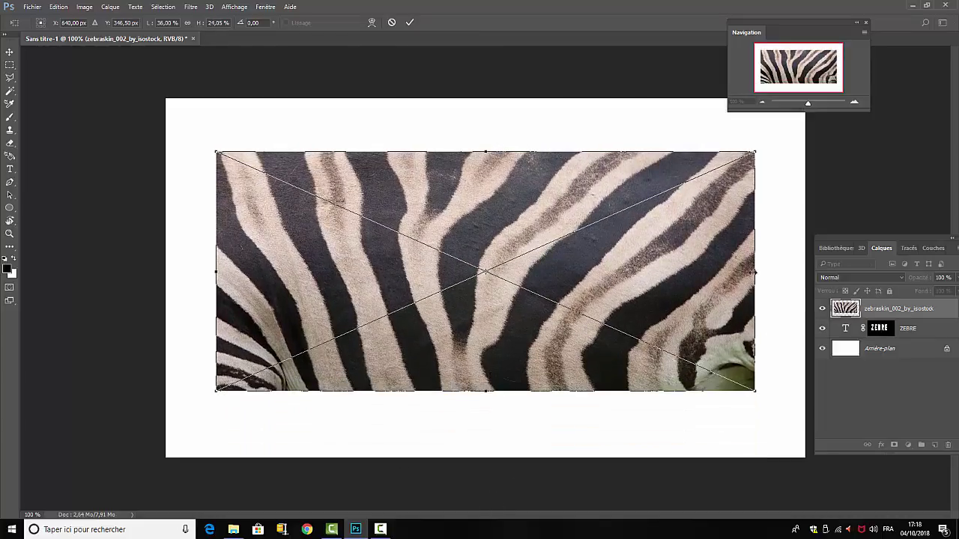
pyautogui.moveTo(754, 272)
pyautogui.mouseDown()
pyautogui.moveTo(583, 271)
pyautogui.moveTo(671, 278)
pyautogui.mouseUp()
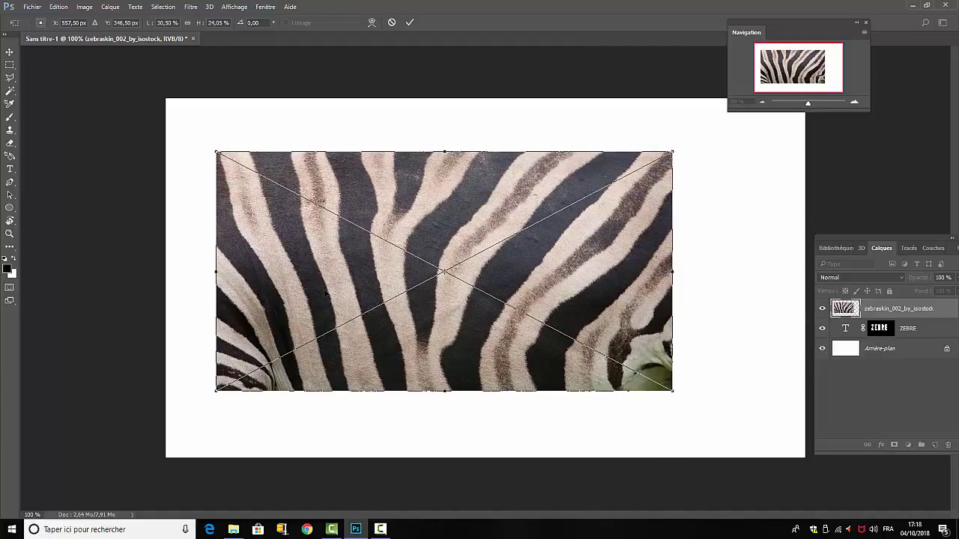
pyautogui.click(408, 24)
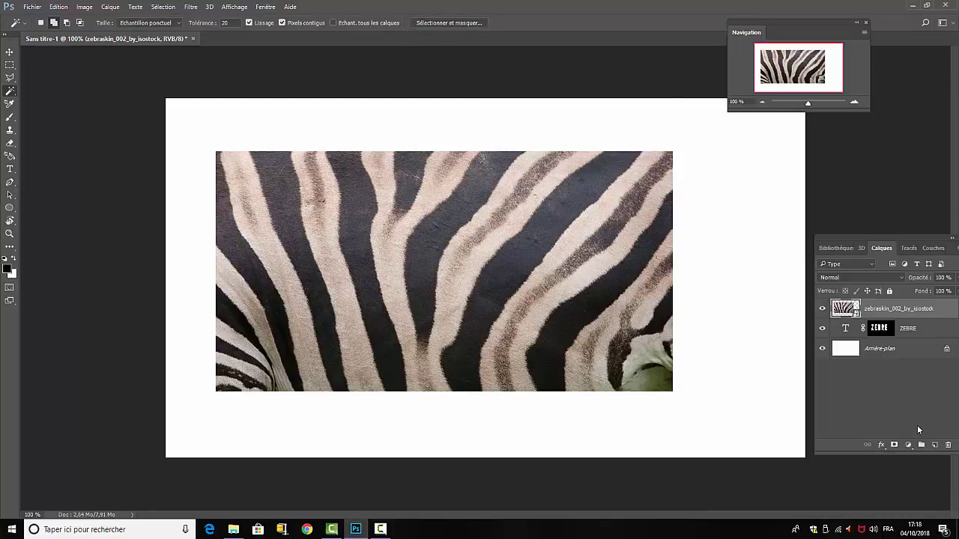
# Rasterize the zebraskin layer and move the ZEBRE letter mask onto it.
pyautogui.rightClick(845, 307)
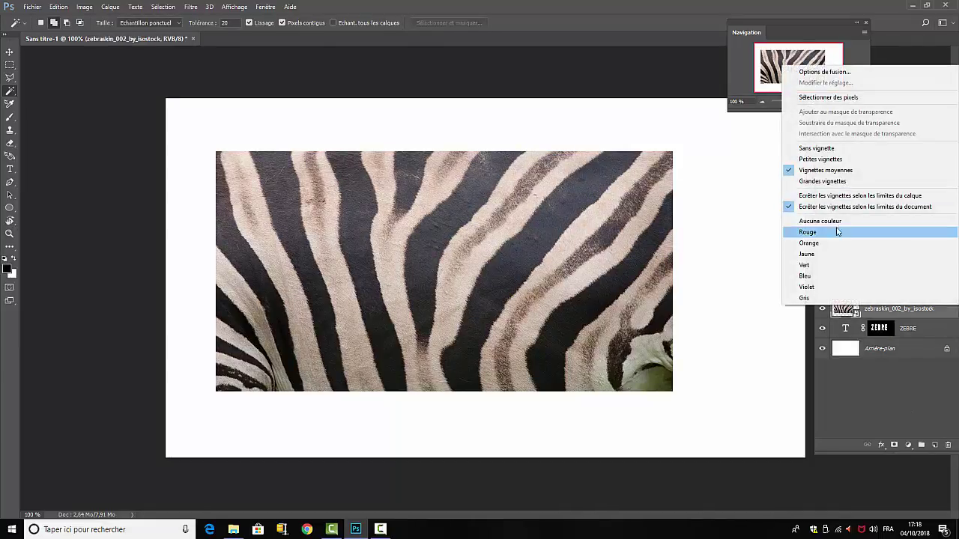
pyautogui.click(936, 311)
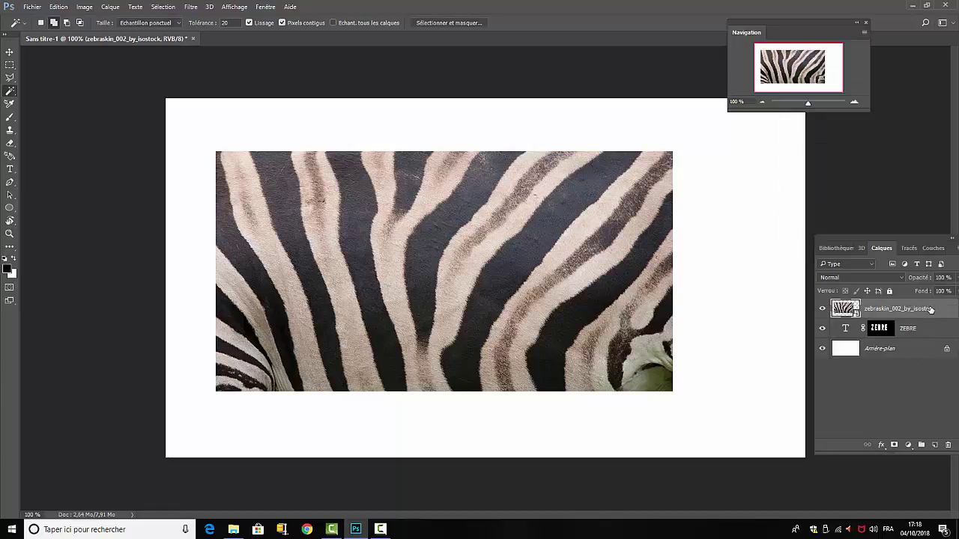
pyautogui.rightClick(931, 310)
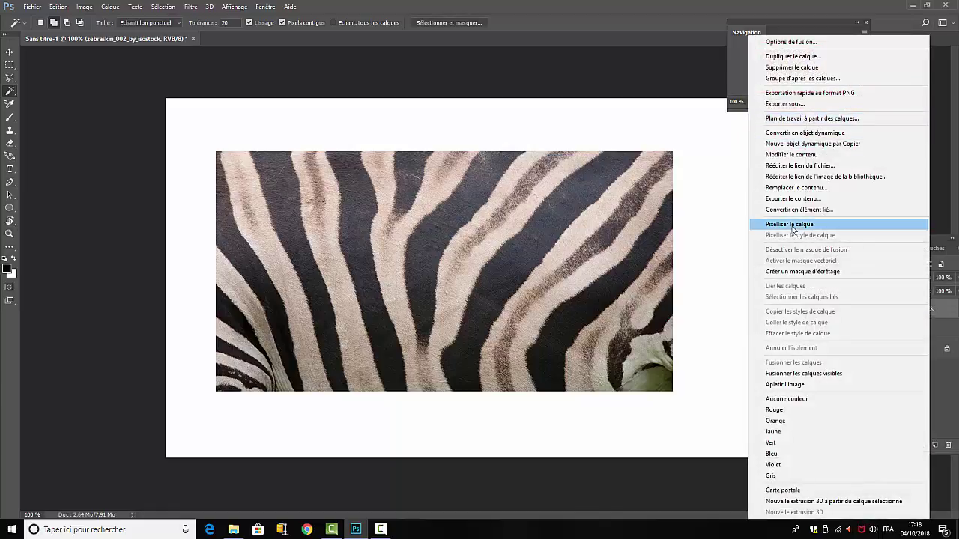
pyautogui.click(793, 225)
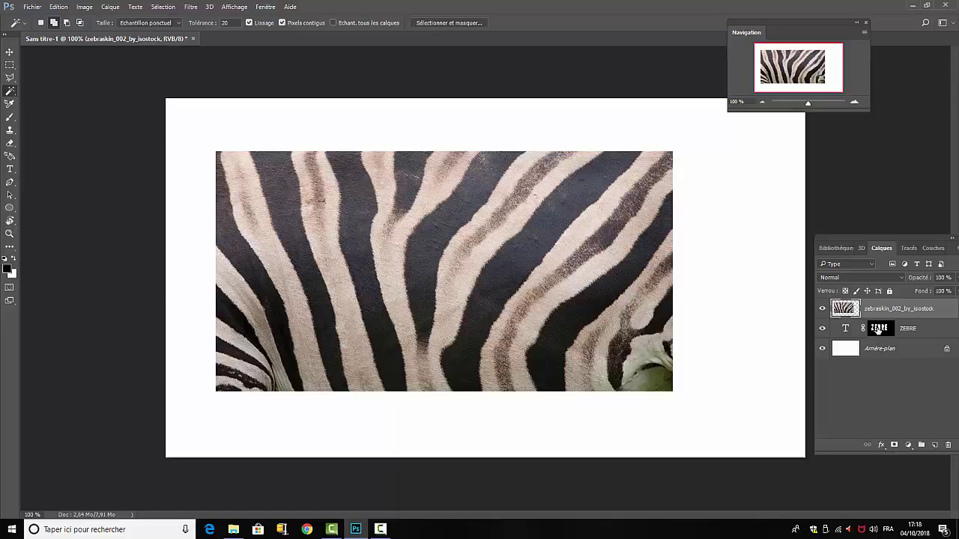
pyautogui.click(878, 330)
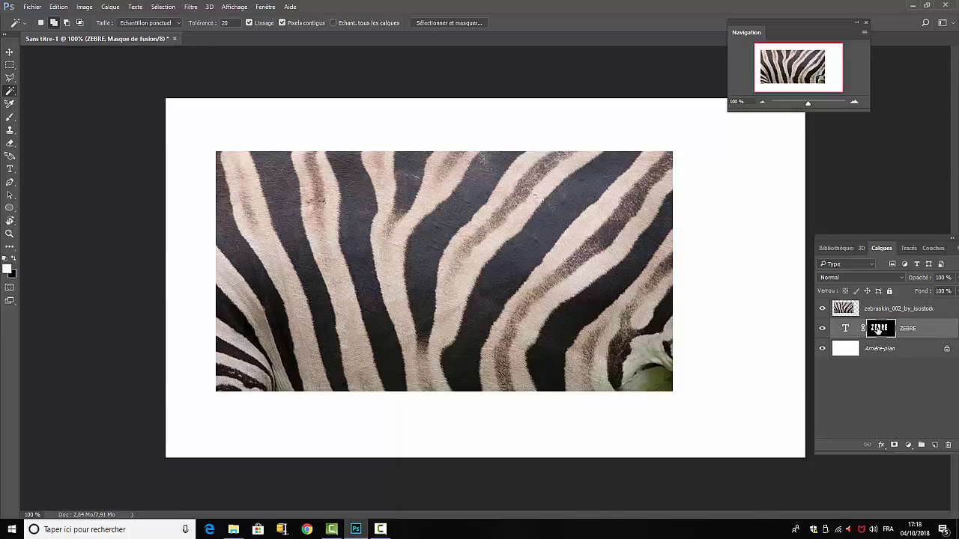
pyautogui.moveTo(878, 330); pyautogui.dragTo(877, 307)
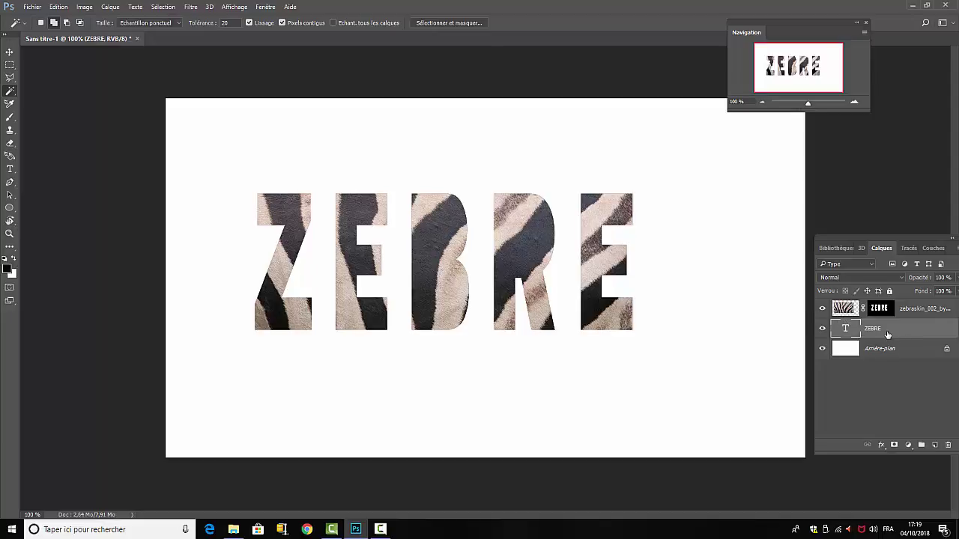
# Create a work path from the ZEBRE text, then target the zebra layer's mask.
pyautogui.click(135, 8)
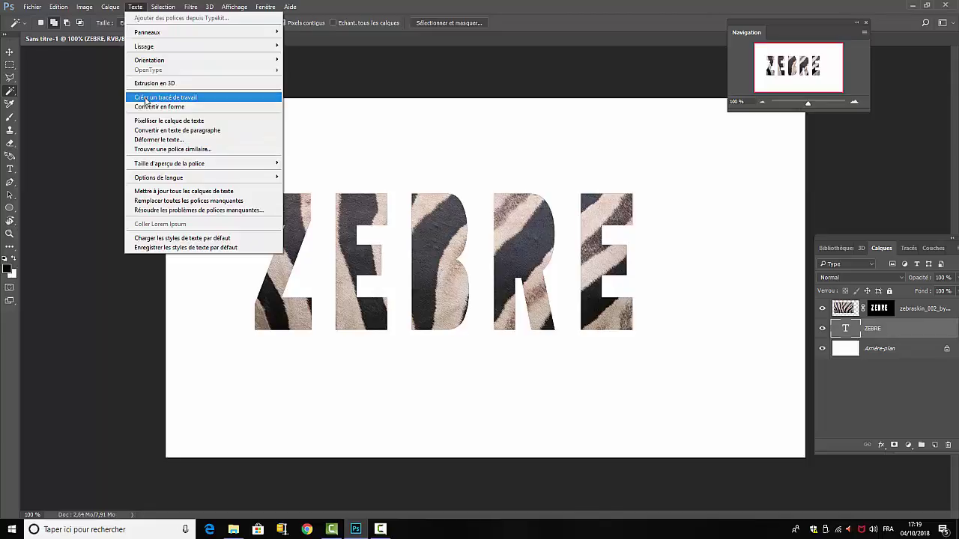
pyautogui.click(146, 98)
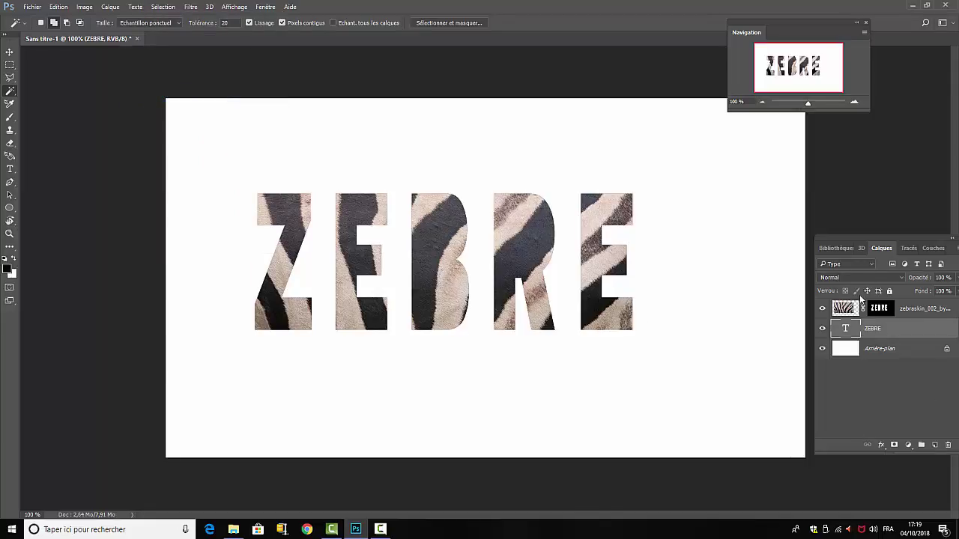
pyautogui.click(913, 247)
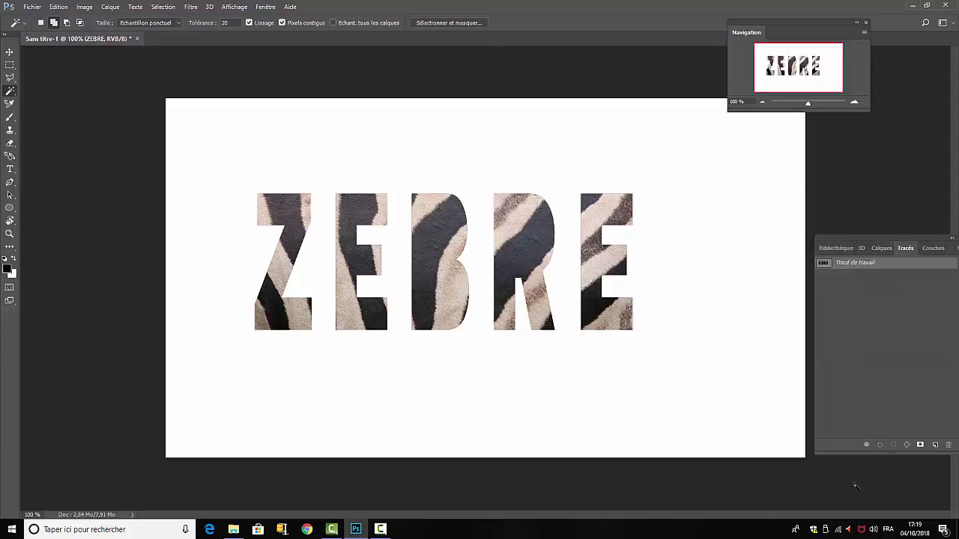
pyautogui.click(860, 264)
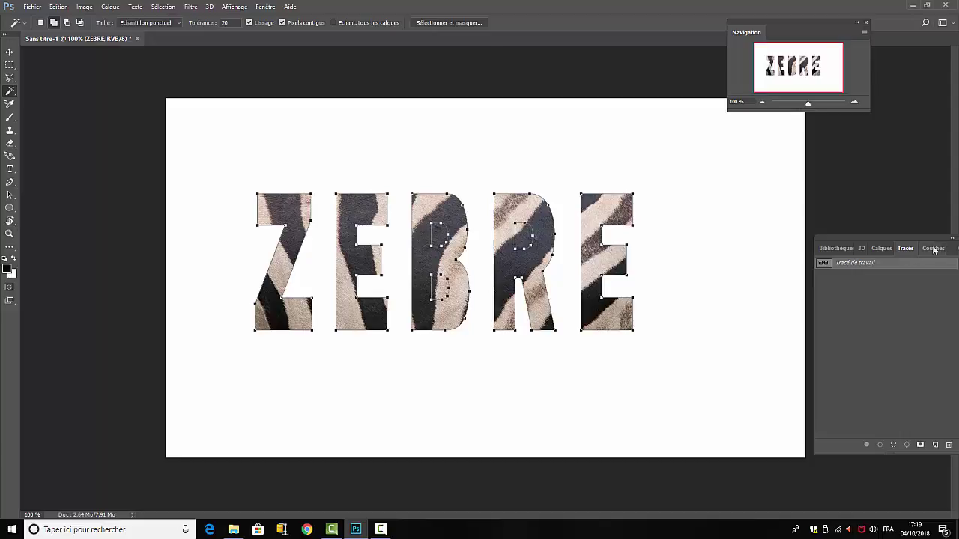
pyautogui.click(878, 248)
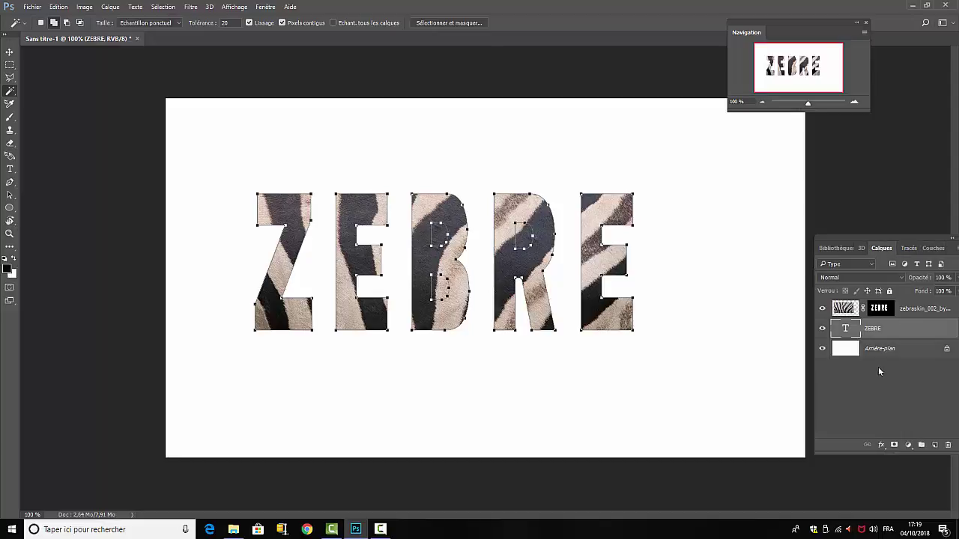
pyautogui.click(878, 310)
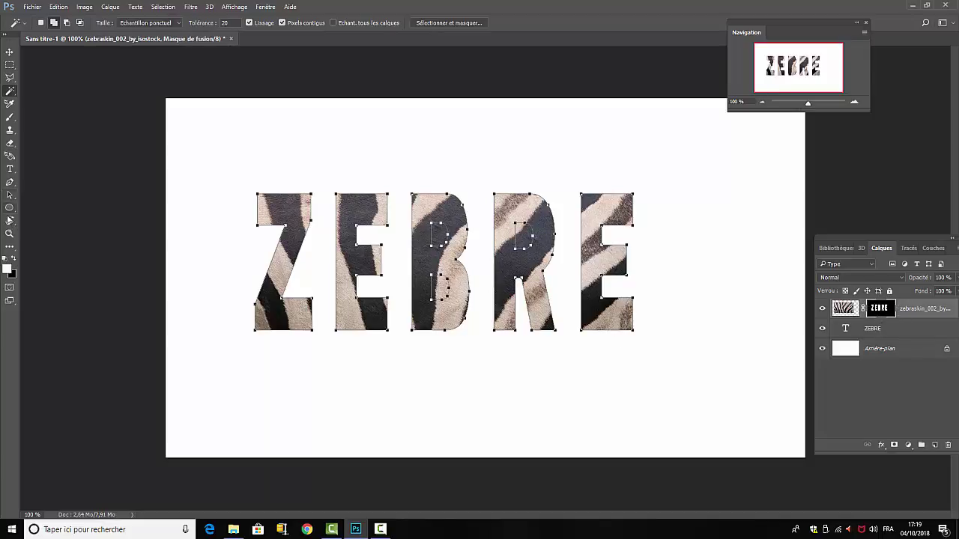
# Select the Brush tool with a fur tip and turn off Transfer and Smoothing.
pyautogui.click(10, 117)
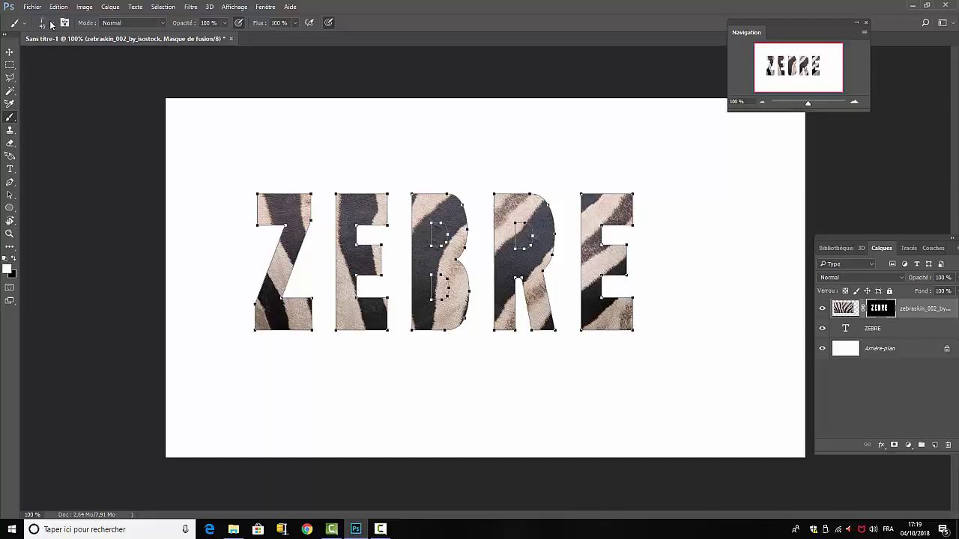
pyautogui.click(53, 23)
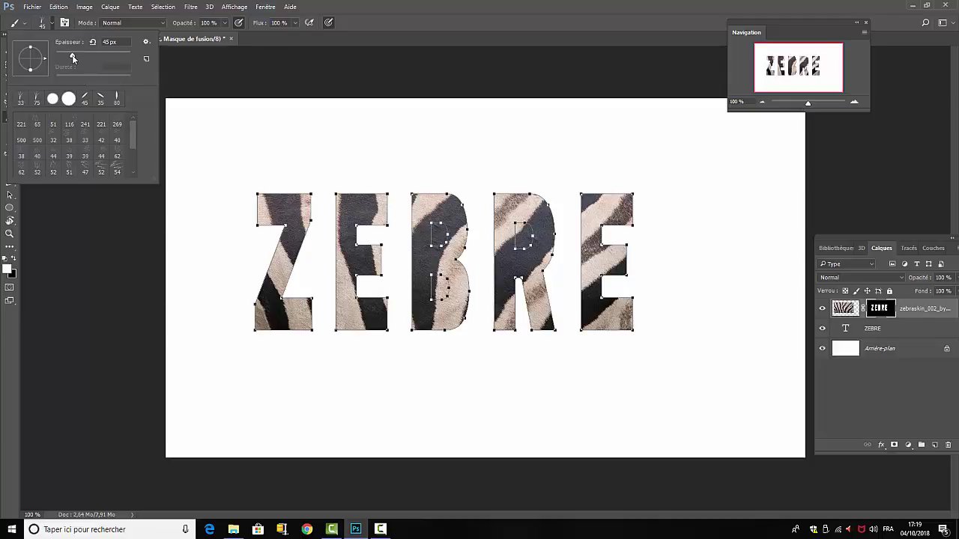
pyautogui.click(266, 7)
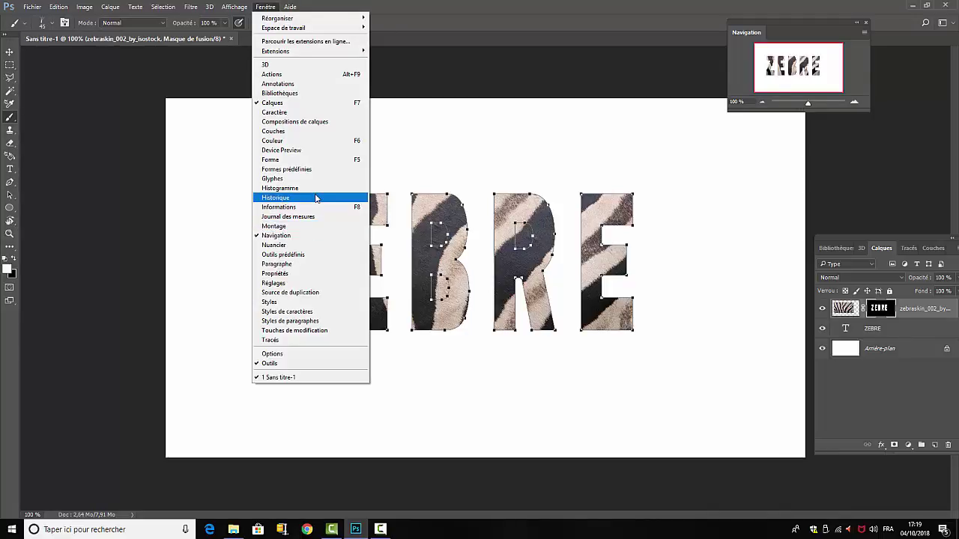
pyautogui.click(322, 160)
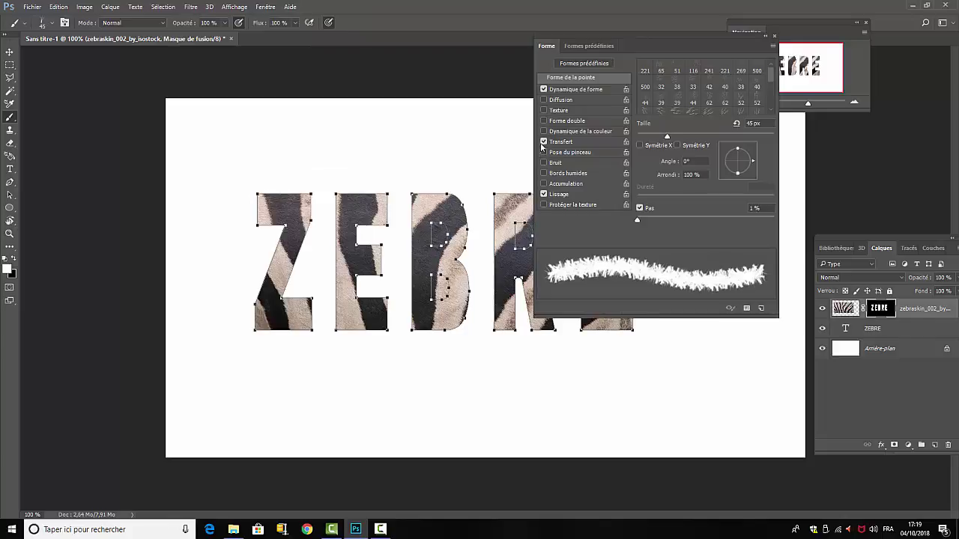
pyautogui.click(543, 142)
pyautogui.click(543, 194)
# Set shape dynamics to no pen-pressure size, 100% angle jitter, 12% roundness jitter, with 2% spacing.
pyautogui.click(569, 90)
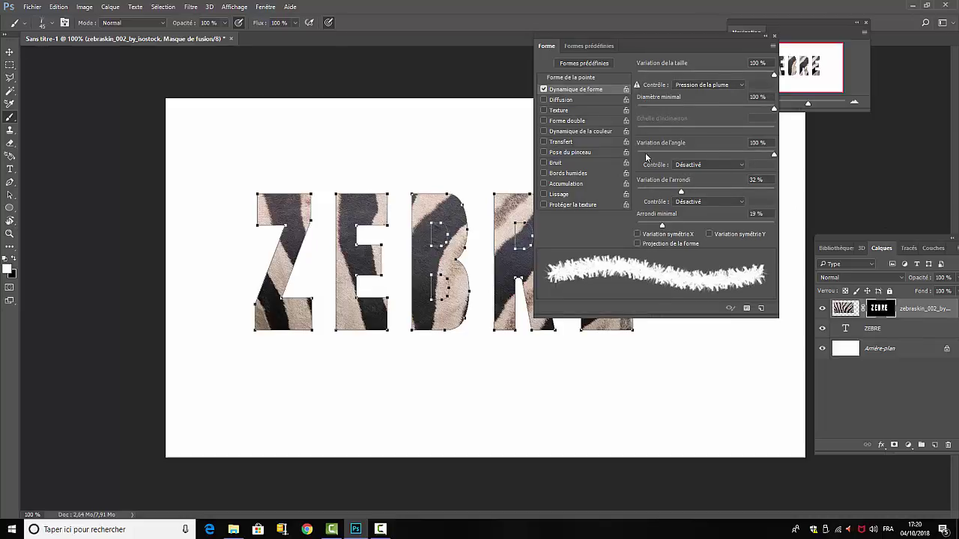
pyautogui.click(742, 85)
pyautogui.click(686, 94)
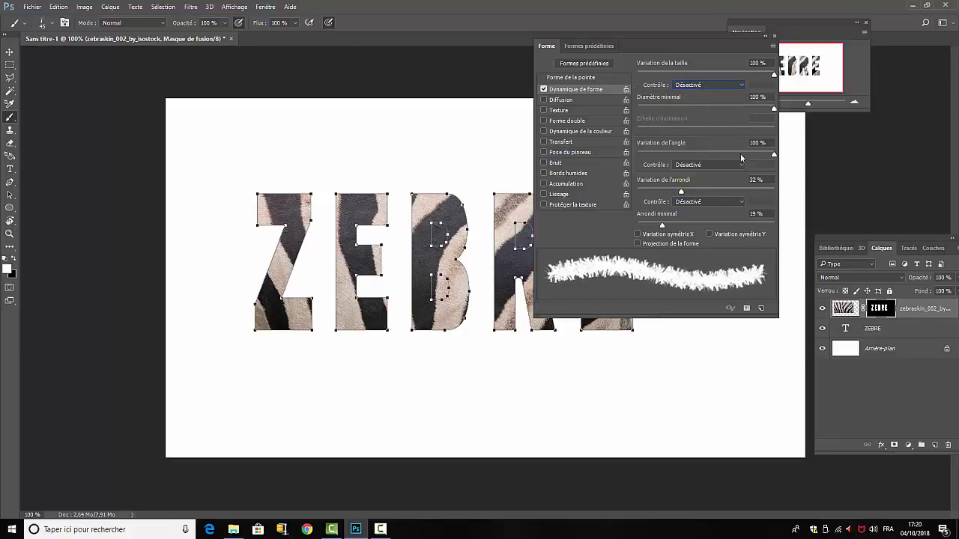
pyautogui.moveTo(774, 156); pyautogui.dragTo(776, 154)
pyautogui.moveTo(682, 192)
pyautogui.mouseDown()
pyautogui.moveTo(721, 192)
pyautogui.moveTo(653, 193)
pyautogui.mouseUp()
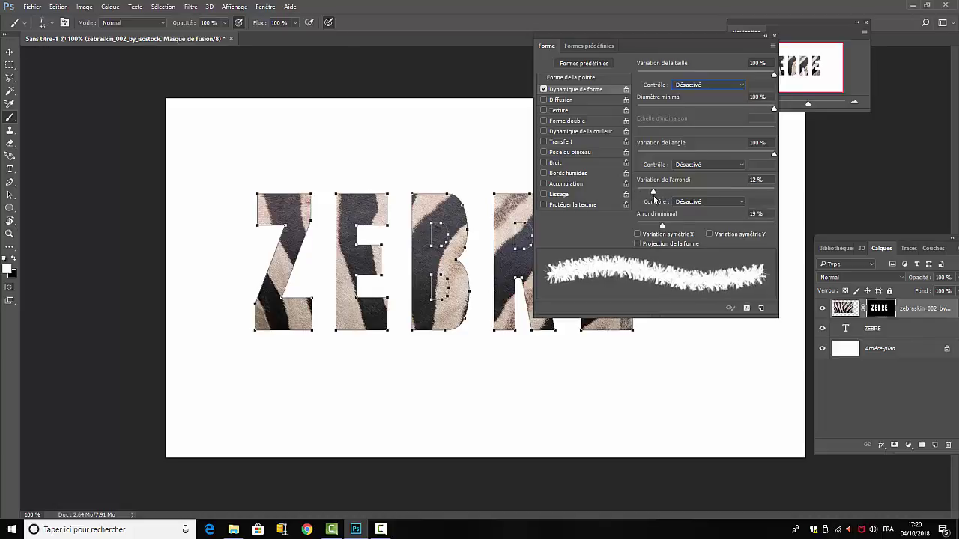
pyautogui.moveTo(661, 225); pyautogui.dragTo(615, 226)
pyautogui.click(576, 77)
pyautogui.moveTo(641, 219)
pyautogui.mouseDown()
pyautogui.moveTo(697, 221)
pyautogui.moveTo(637, 226)
pyautogui.mouseUp()
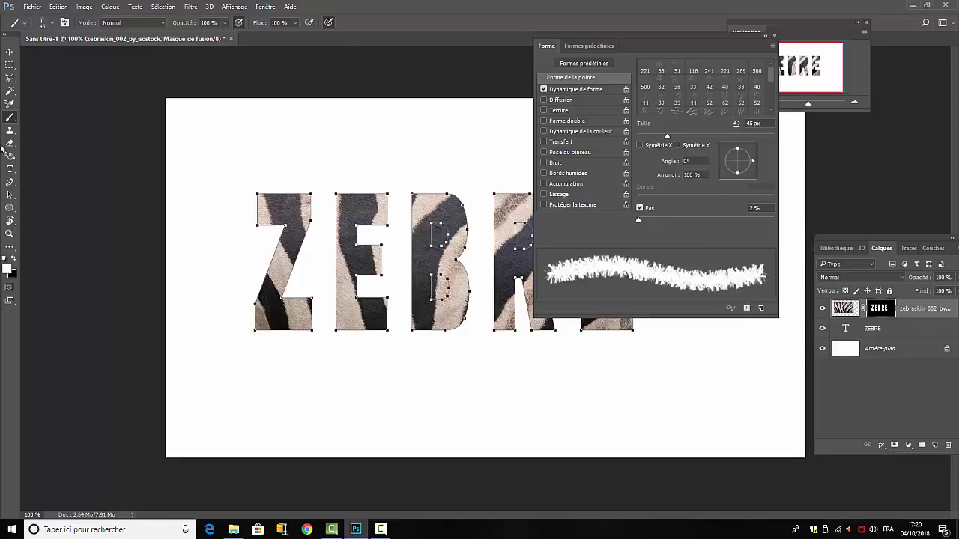
pyautogui.click(773, 38)
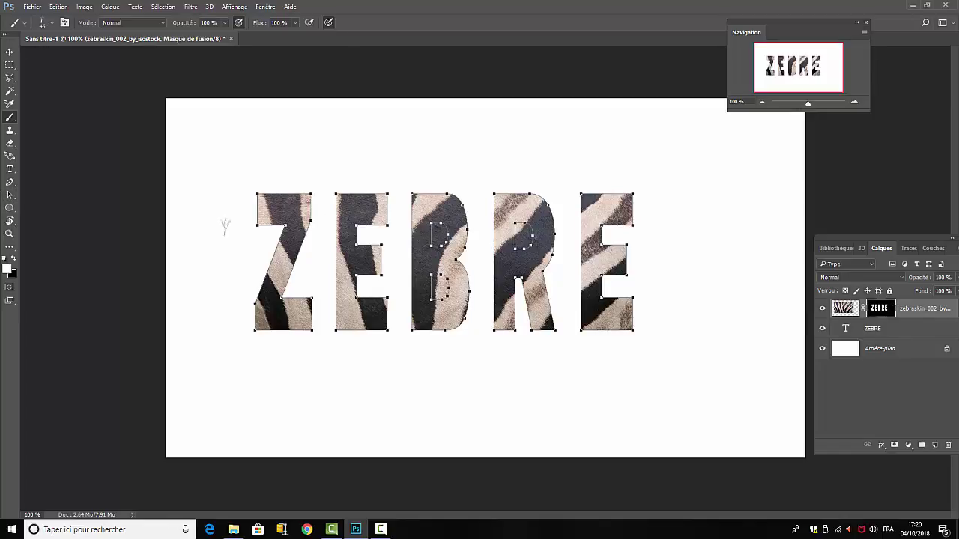
# Stroke the ZEBRE work path with the fur brush using Stroke Path with Brush as tool.
pyautogui.click(10, 195)
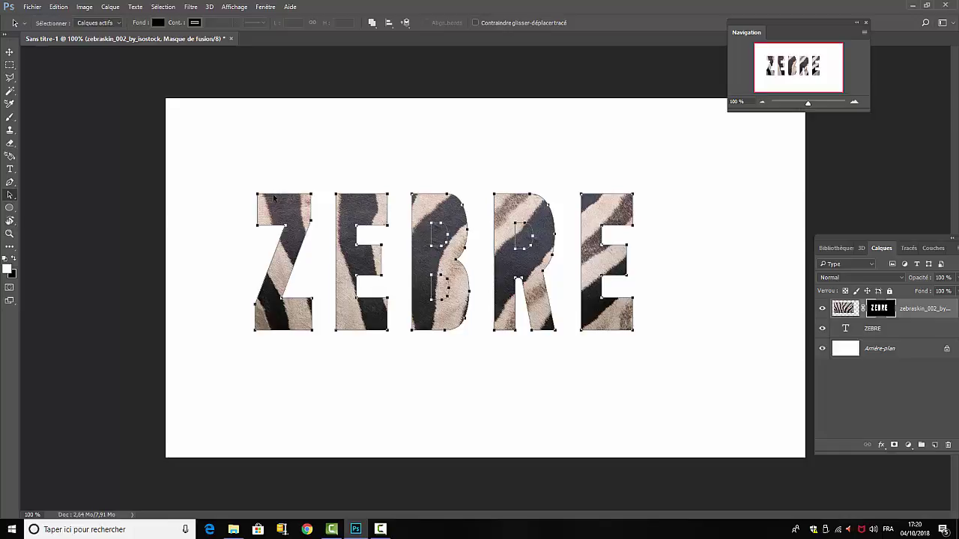
pyautogui.rightClick(274, 197)
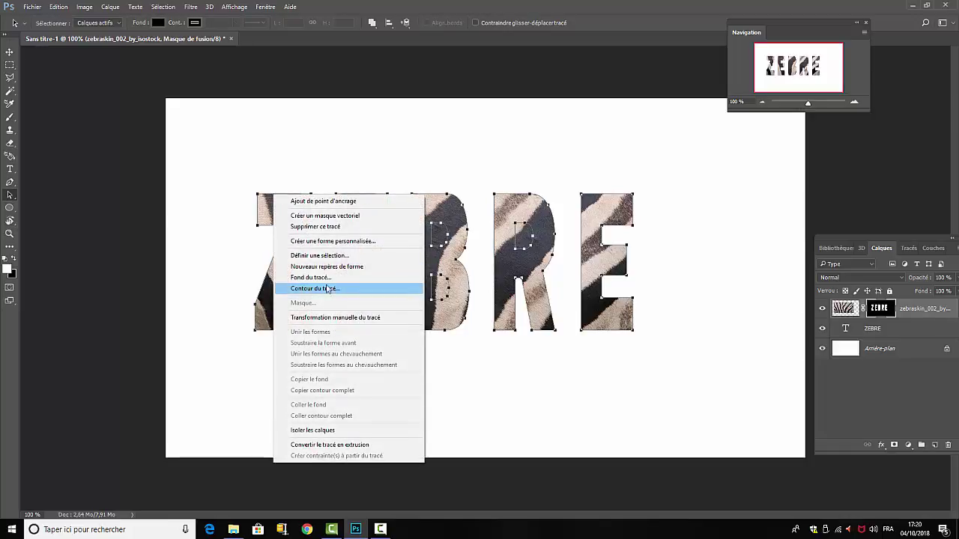
pyautogui.click(307, 290)
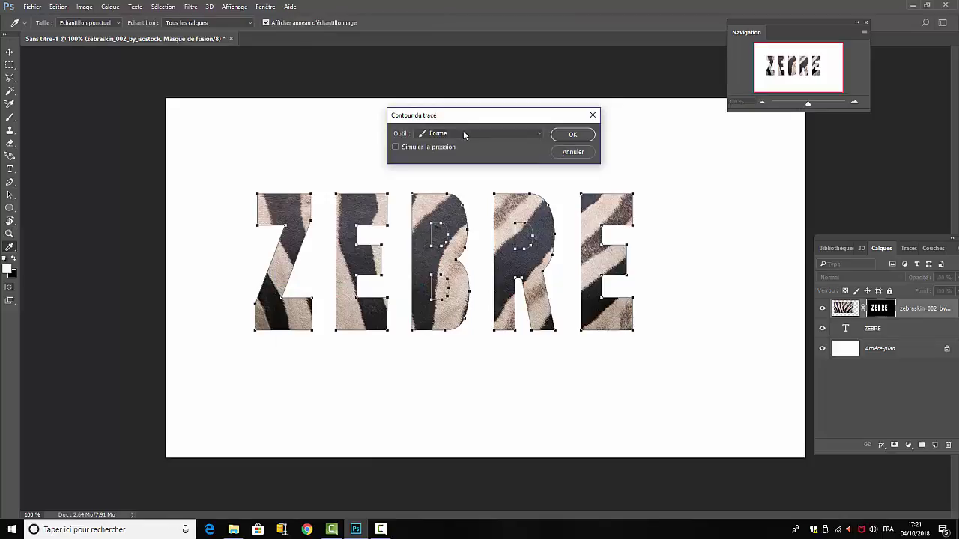
pyautogui.click(539, 135)
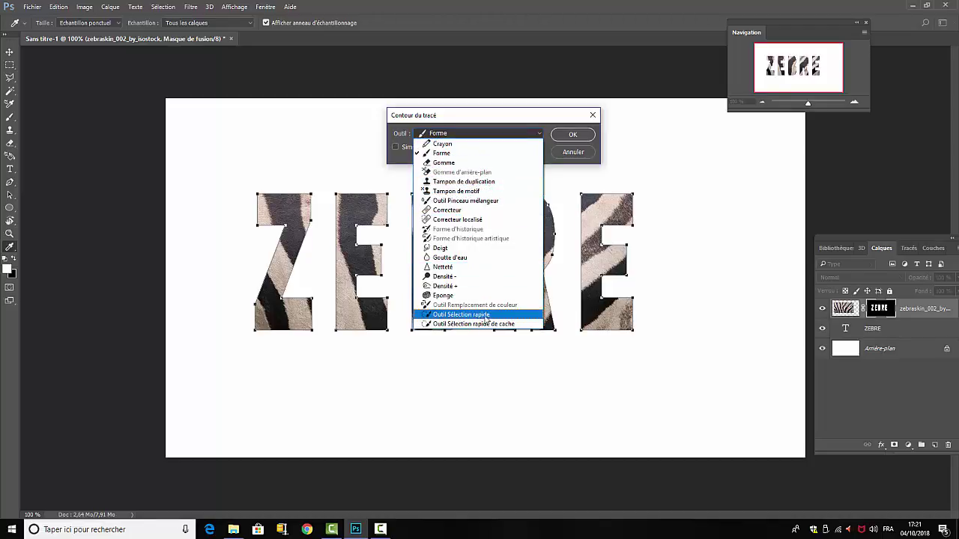
pyautogui.click(573, 137)
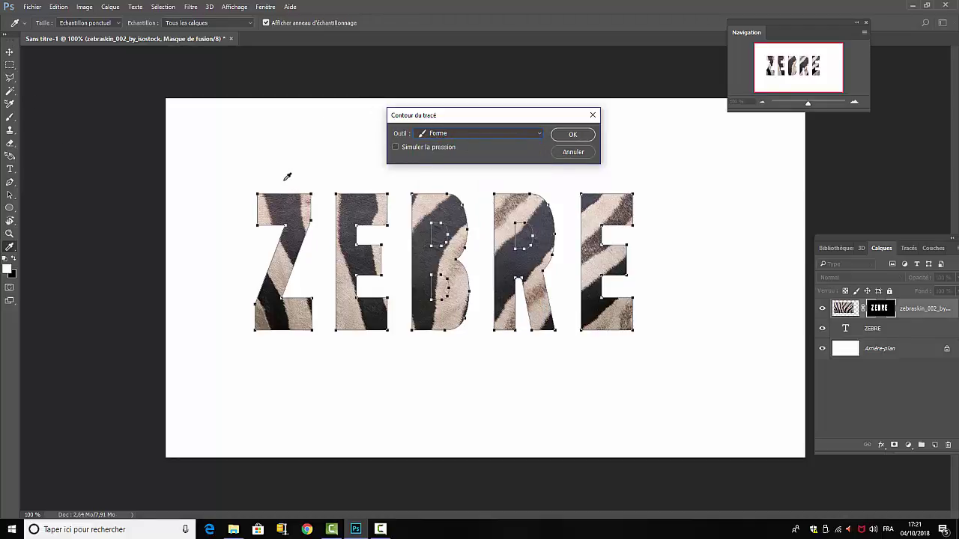
pyautogui.click(571, 135)
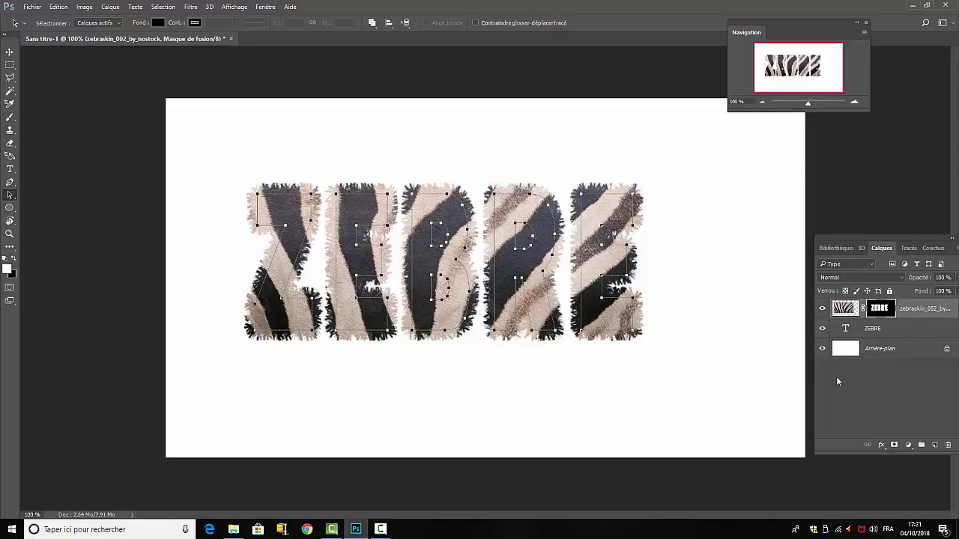
pyautogui.click(908, 248)
# Deselect the work path, target the zebraskin layer image and open Layer Style.
pyautogui.click(885, 366)
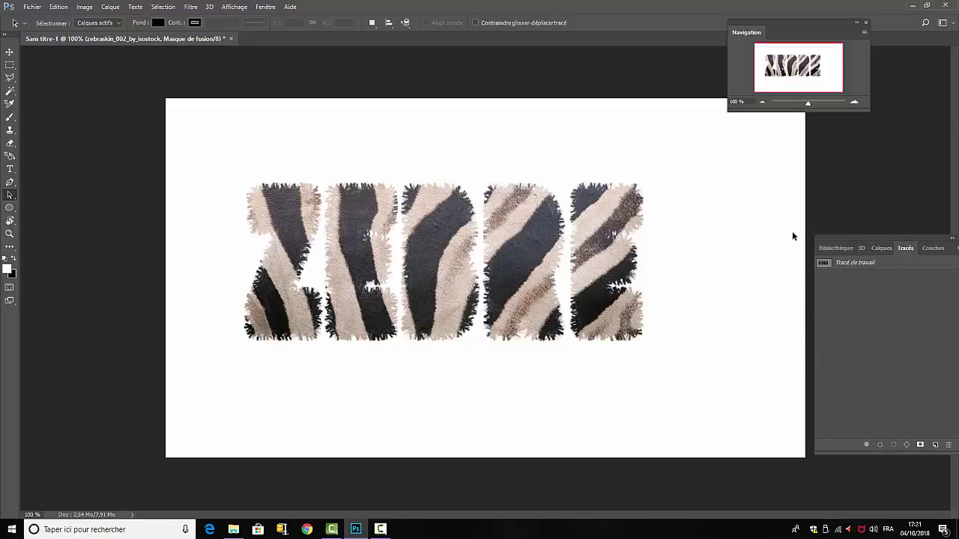
pyautogui.click(879, 248)
pyautogui.click(845, 308)
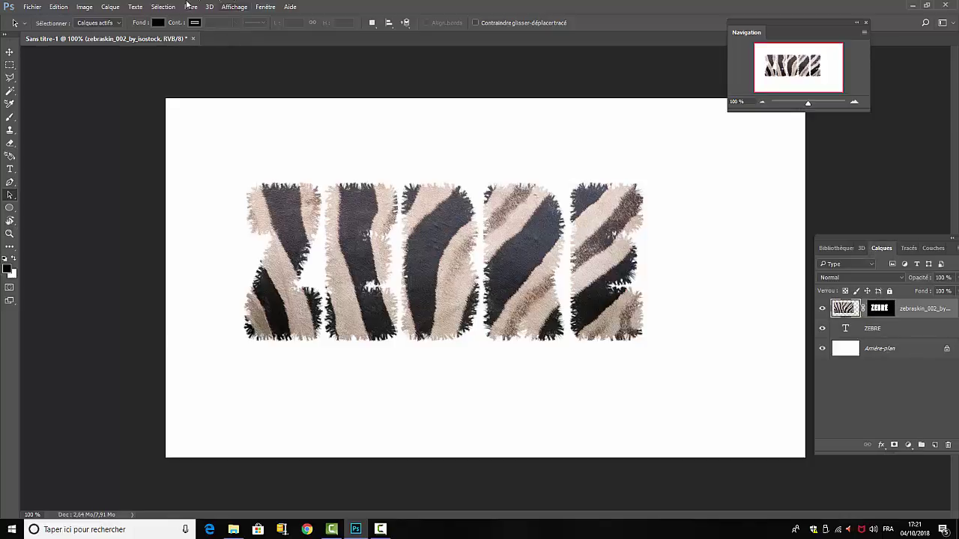
pyautogui.click(111, 8)
pyautogui.moveTo(127, 103)
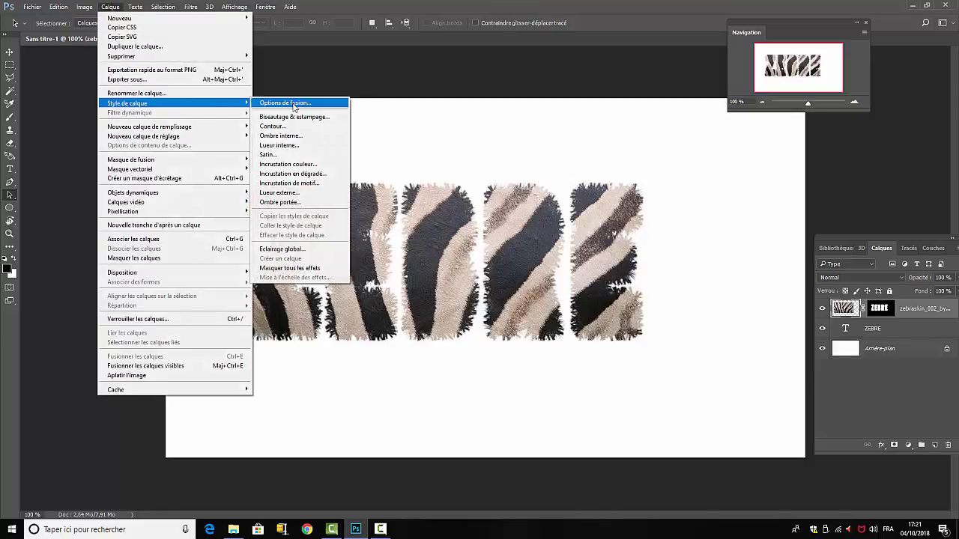
pyautogui.click(294, 103)
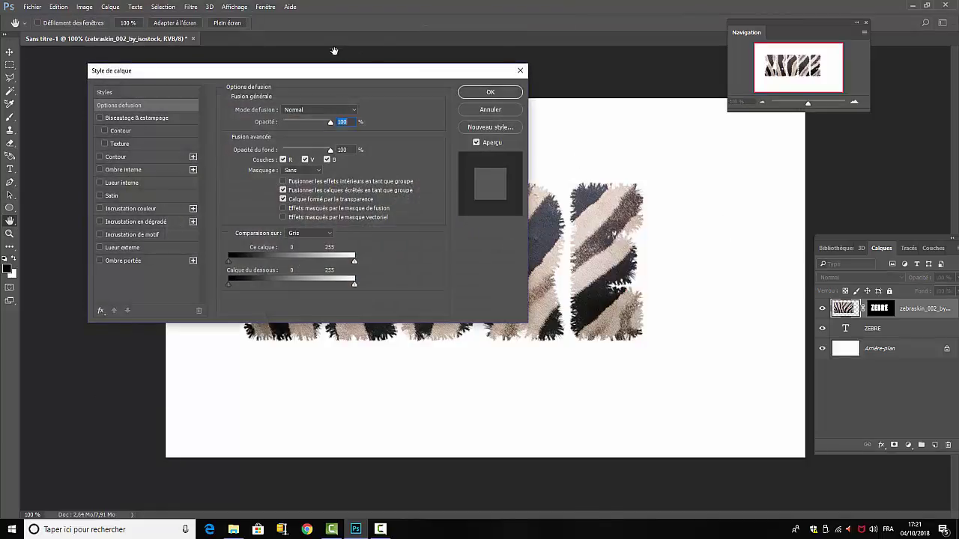
pyautogui.moveTo(347, 72); pyautogui.dragTo(915, 123)
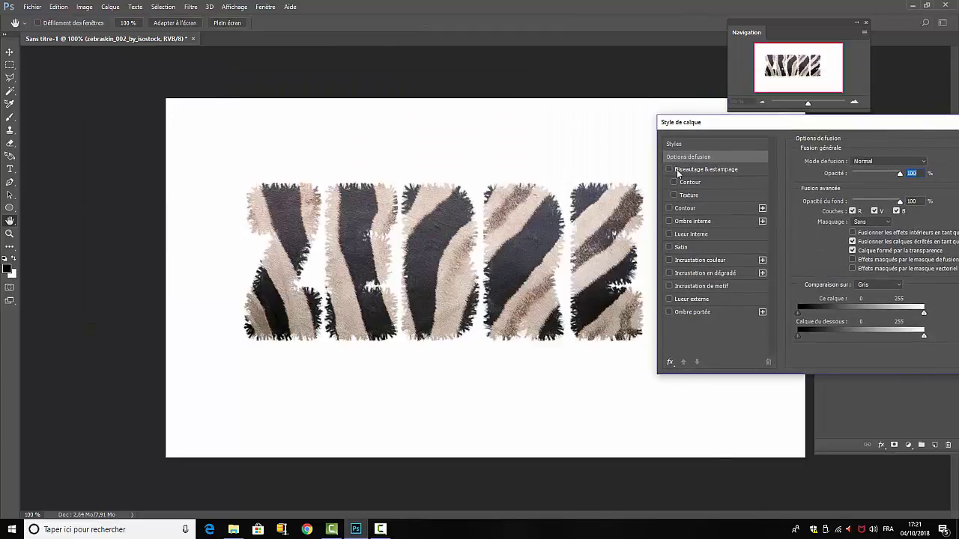
# Add Bevel & Emboss with 24 px size, 33% highlights and 78% shadows.
pyautogui.click(678, 171)
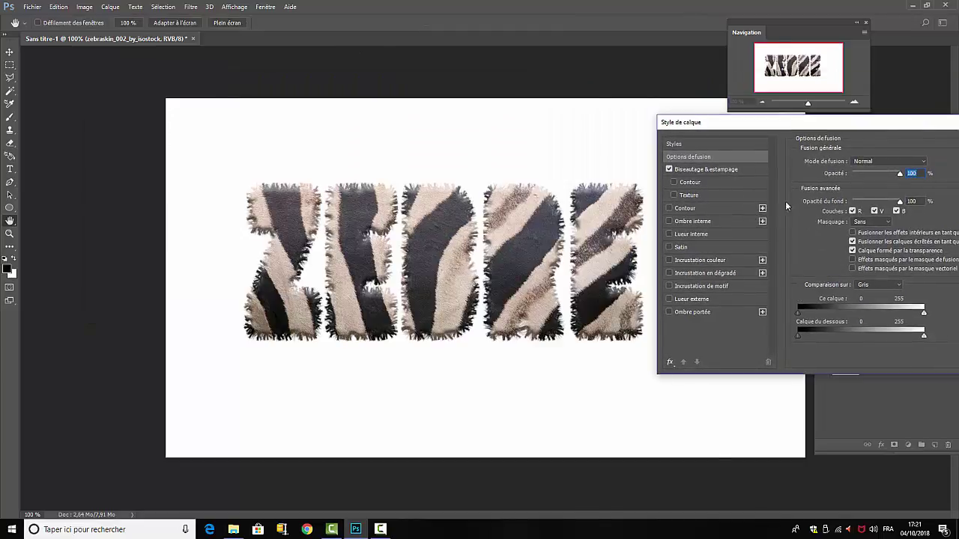
pyautogui.click(718, 169)
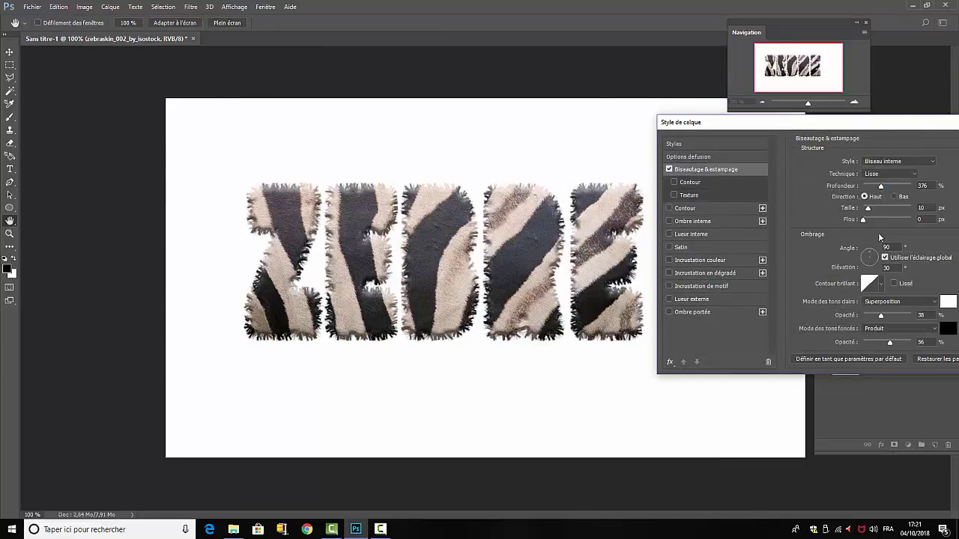
pyautogui.moveTo(867, 211); pyautogui.dragTo(872, 211)
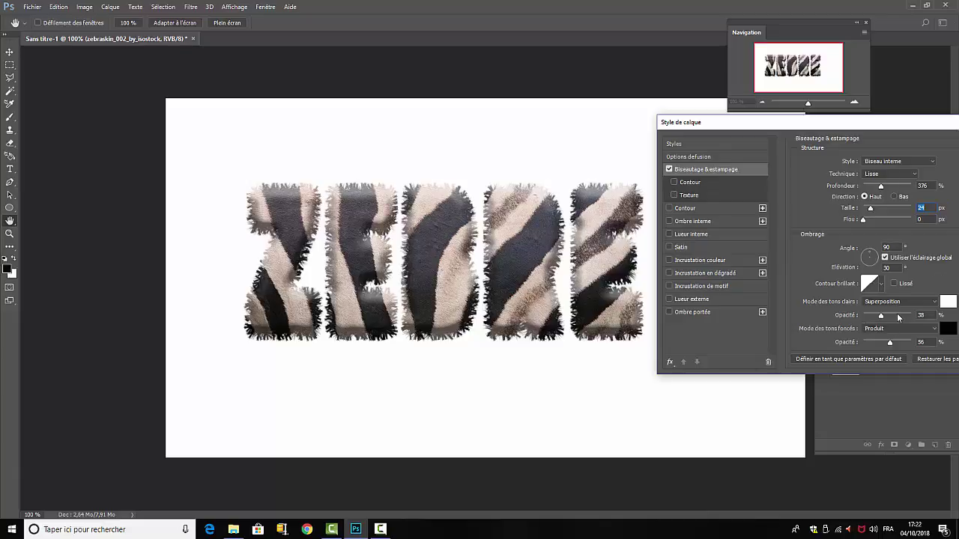
pyautogui.moveTo(904, 129); pyautogui.dragTo(852, 74)
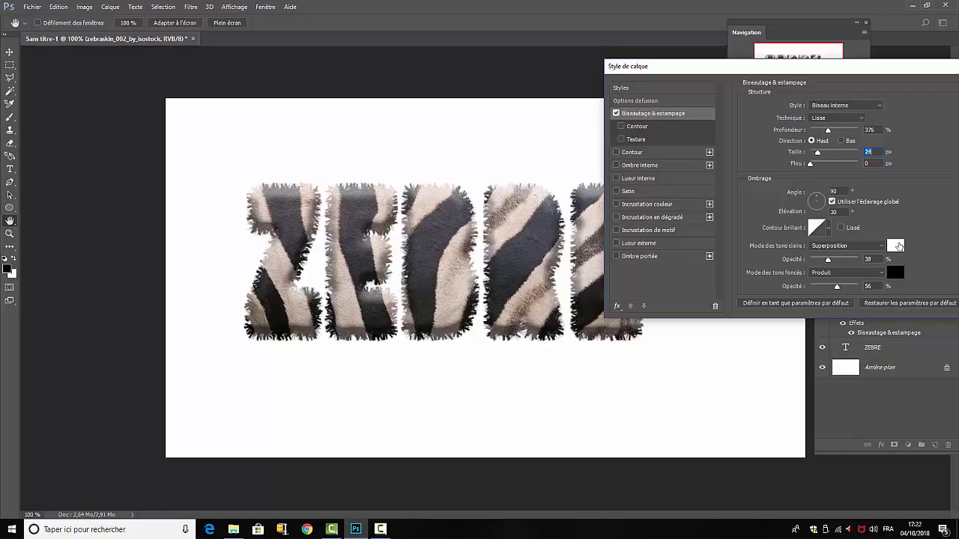
pyautogui.moveTo(828, 260)
pyautogui.mouseDown()
pyautogui.moveTo(857, 259)
pyautogui.moveTo(826, 264)
pyautogui.moveTo(848, 286)
pyautogui.mouseUp()
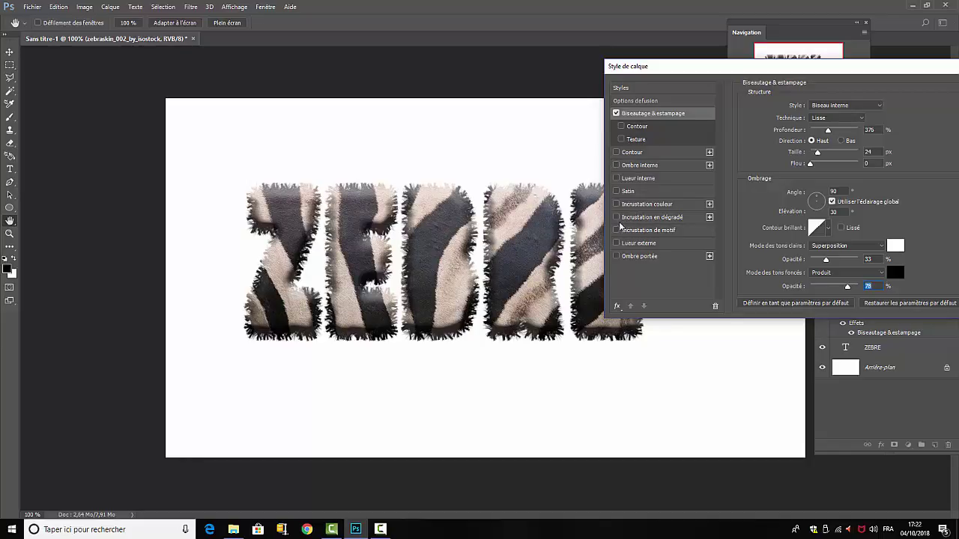
# Enable Pattern Overlay and choose a fur texture pattern.
pyautogui.click(618, 231)
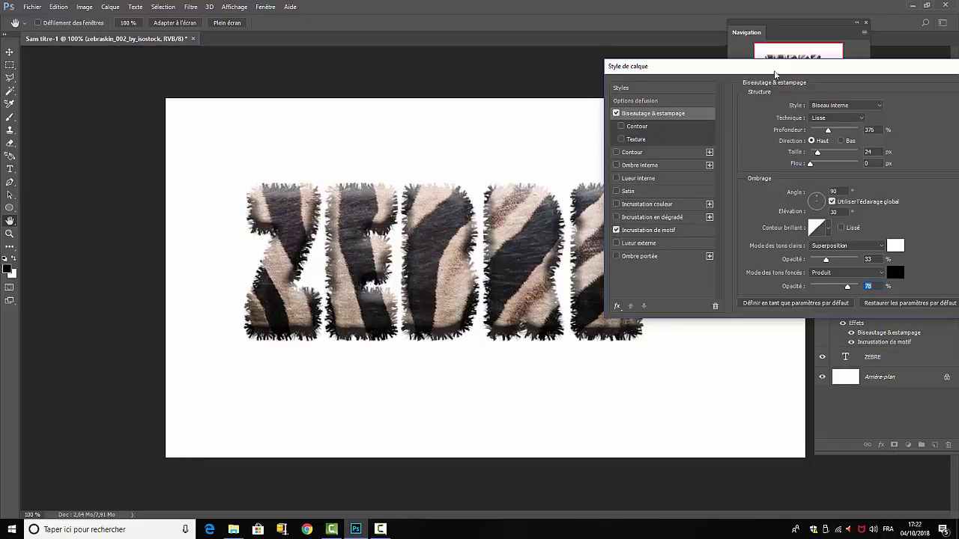
pyautogui.moveTo(786, 67); pyautogui.dragTo(672, 74)
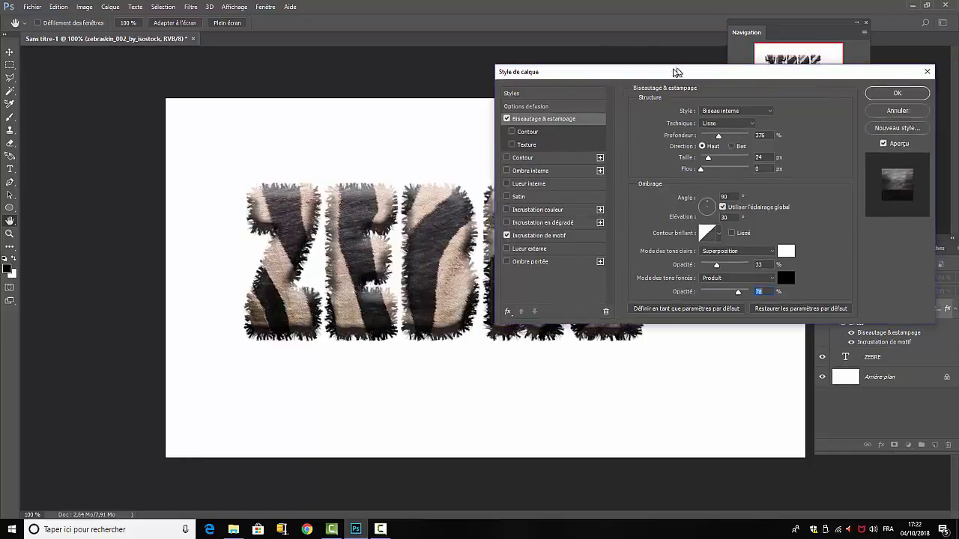
pyautogui.click(549, 237)
pyautogui.click(714, 150)
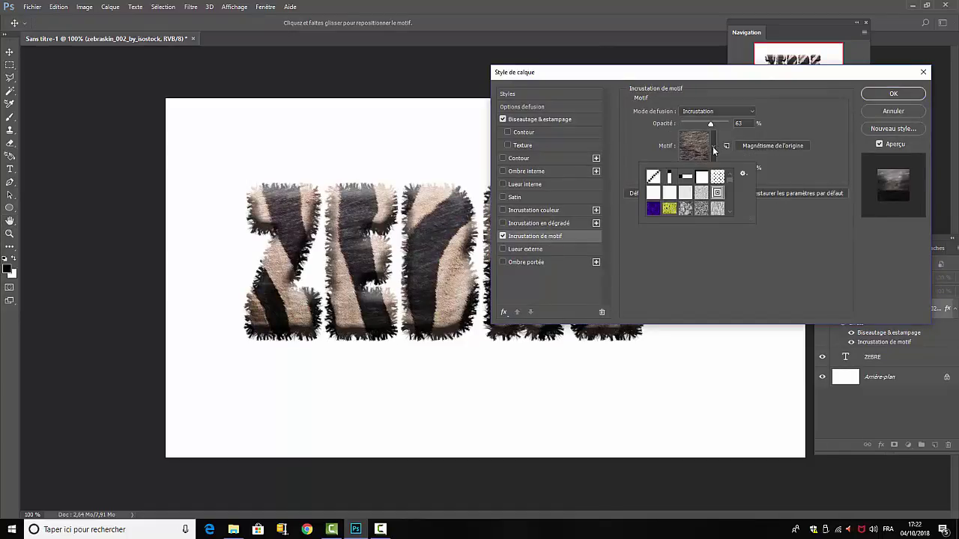
pyautogui.scroll(-2, 728, 207)
pyautogui.scroll(-2, 728, 209)
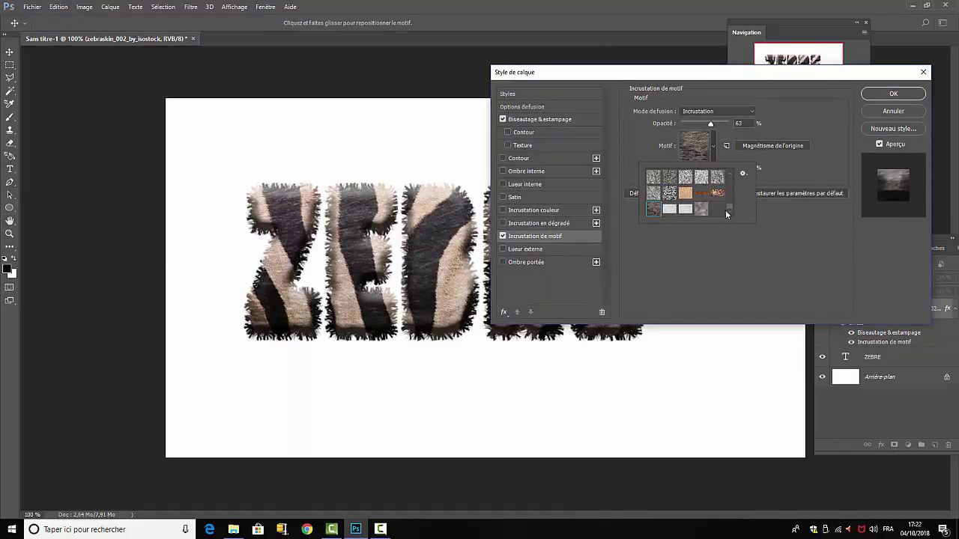
pyautogui.click(705, 213)
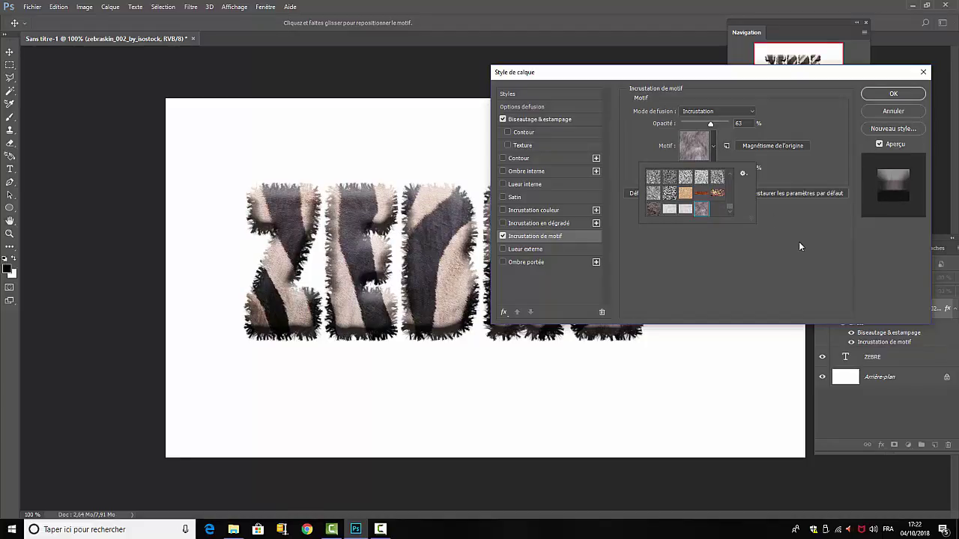
pyautogui.click(771, 260)
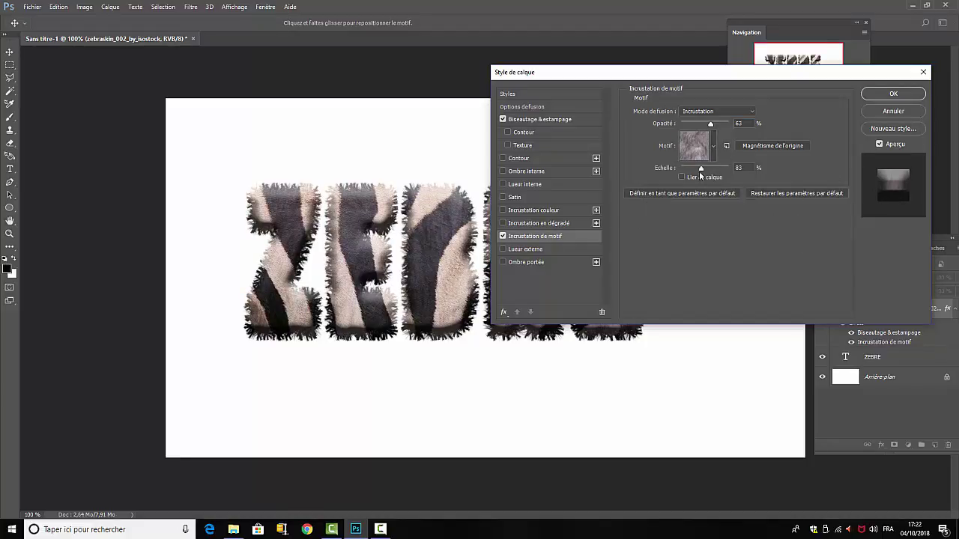
# Set the overlay to 93% scale, 58% opacity and Incrustation mode, then apply the styles.
pyautogui.moveTo(702, 169); pyautogui.dragTo(703, 171)
pyautogui.click(752, 112)
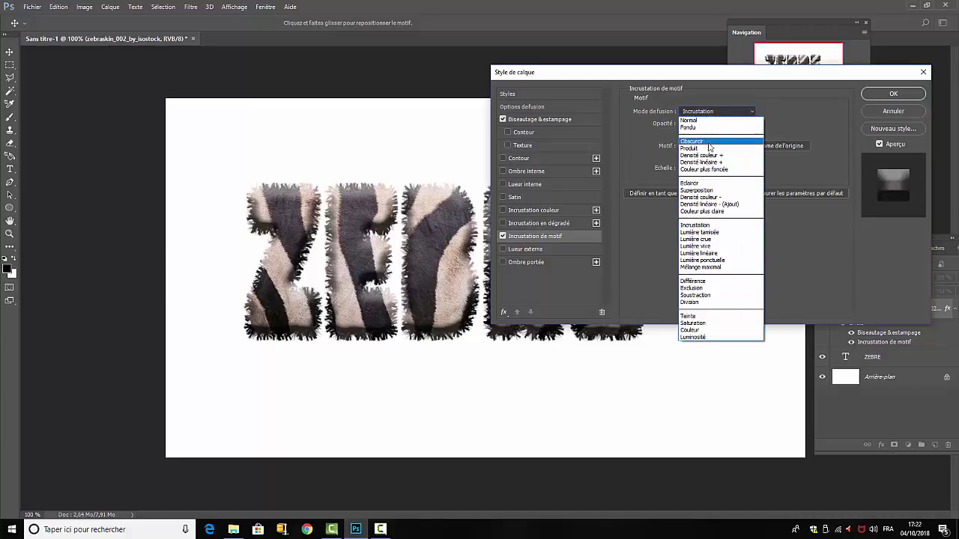
pyautogui.click(703, 150)
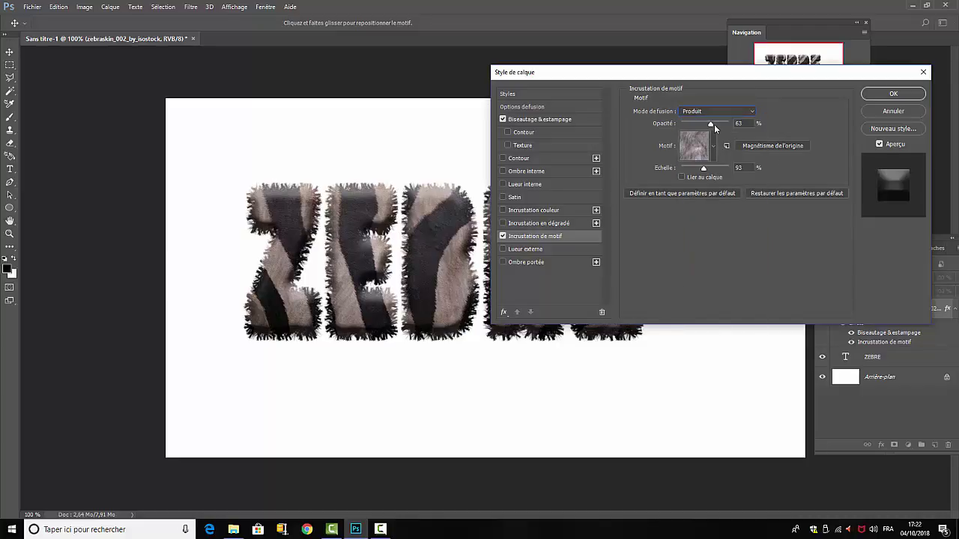
pyautogui.moveTo(711, 124)
pyautogui.mouseDown()
pyautogui.moveTo(695, 125)
pyautogui.moveTo(707, 125)
pyautogui.mouseUp()
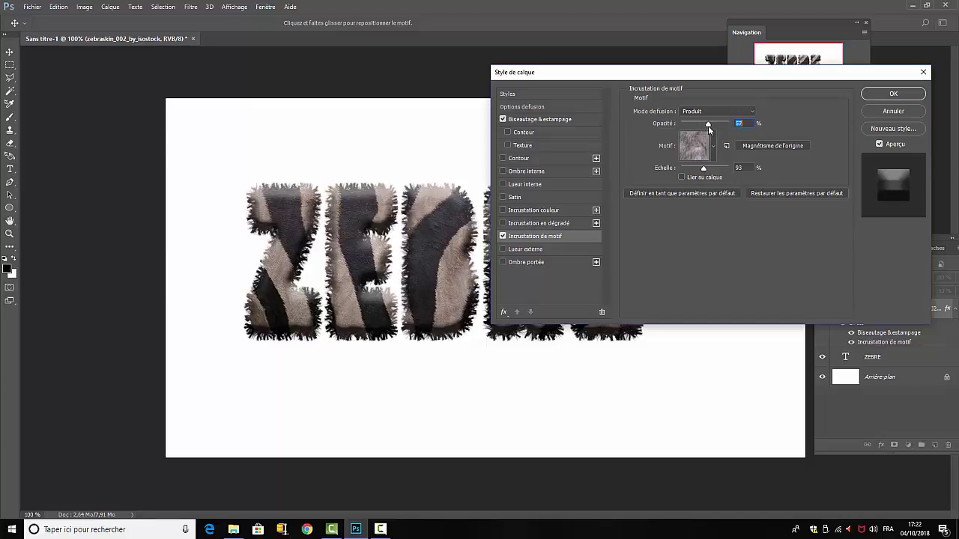
pyautogui.click(753, 113)
pyautogui.click(698, 223)
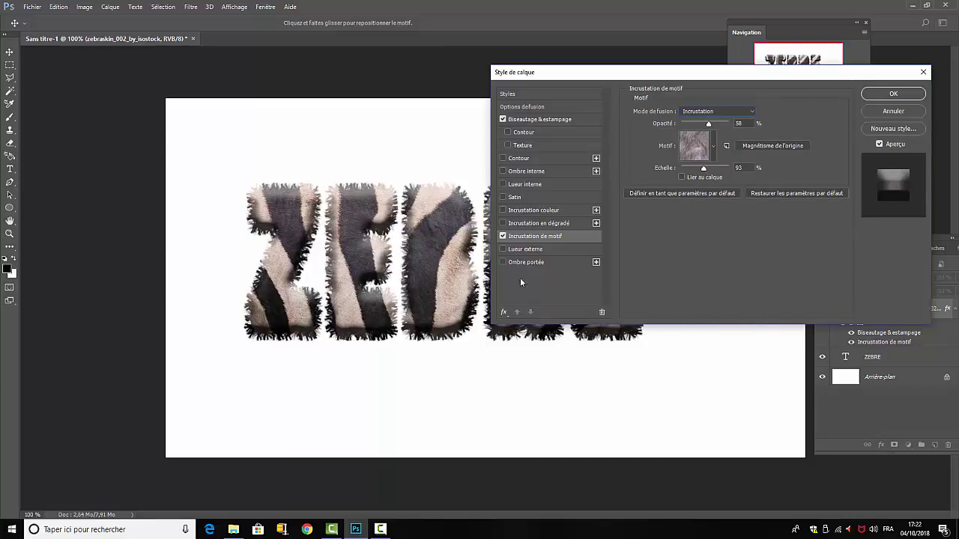
pyautogui.click(895, 94)
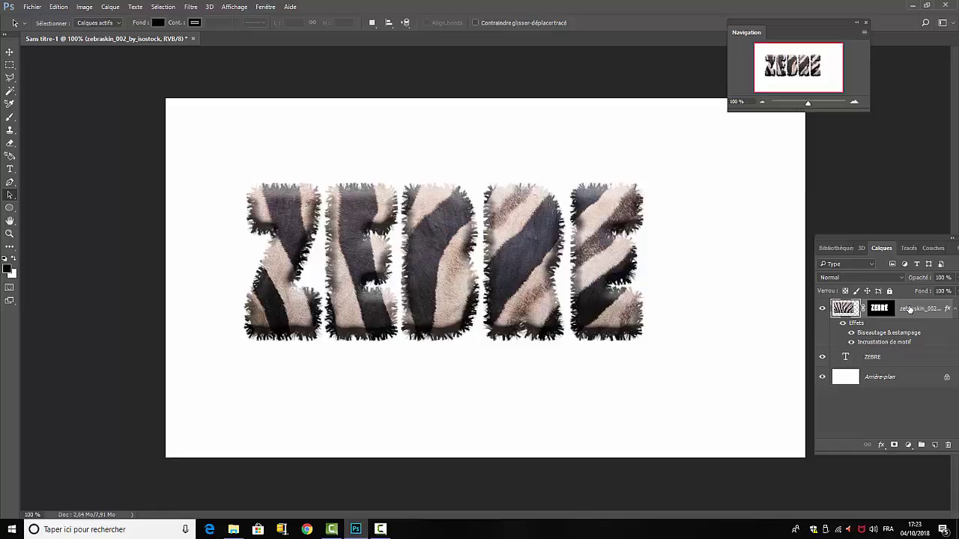
# Rasterize the zebraskin layer style and erase small white spots in the B.
pyautogui.rightClick(909, 311)
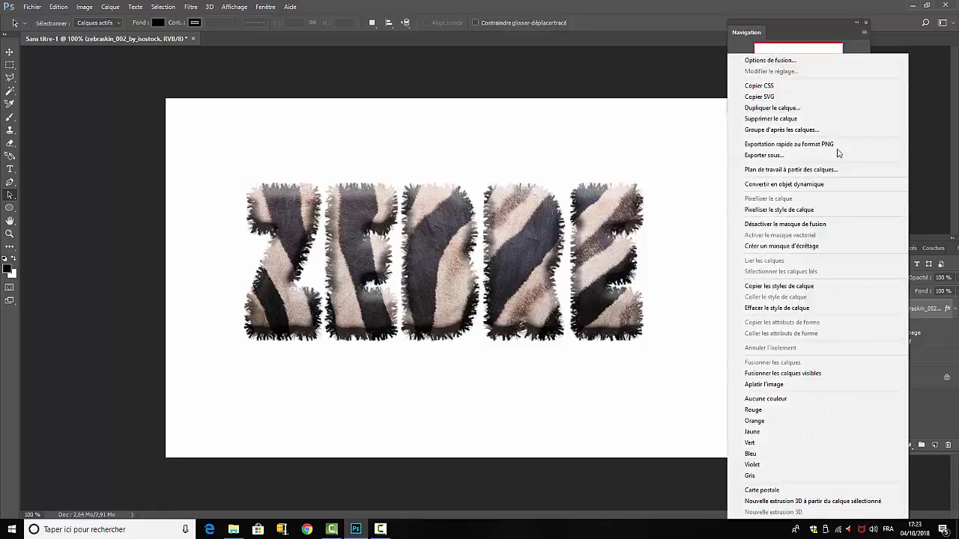
pyautogui.click(754, 212)
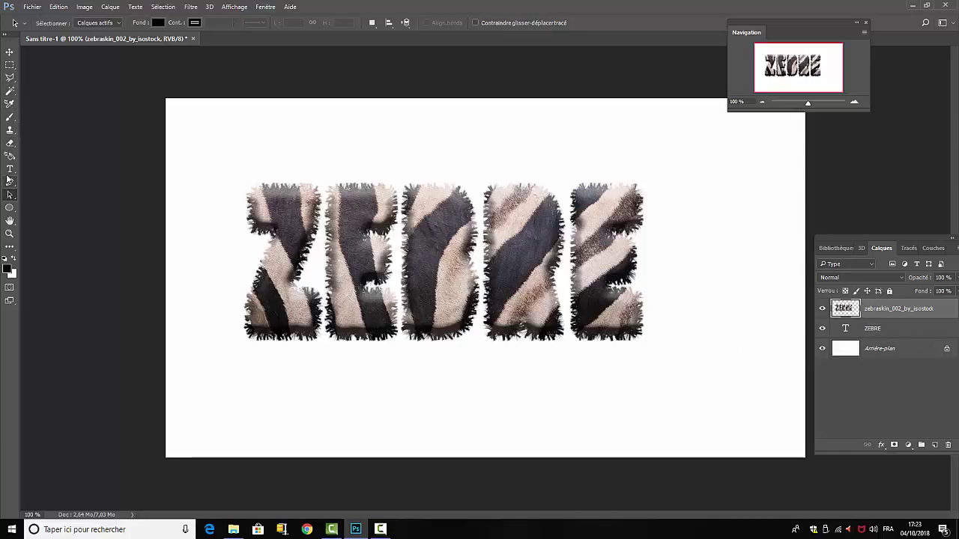
pyautogui.click(11, 143)
pyautogui.click(436, 235)
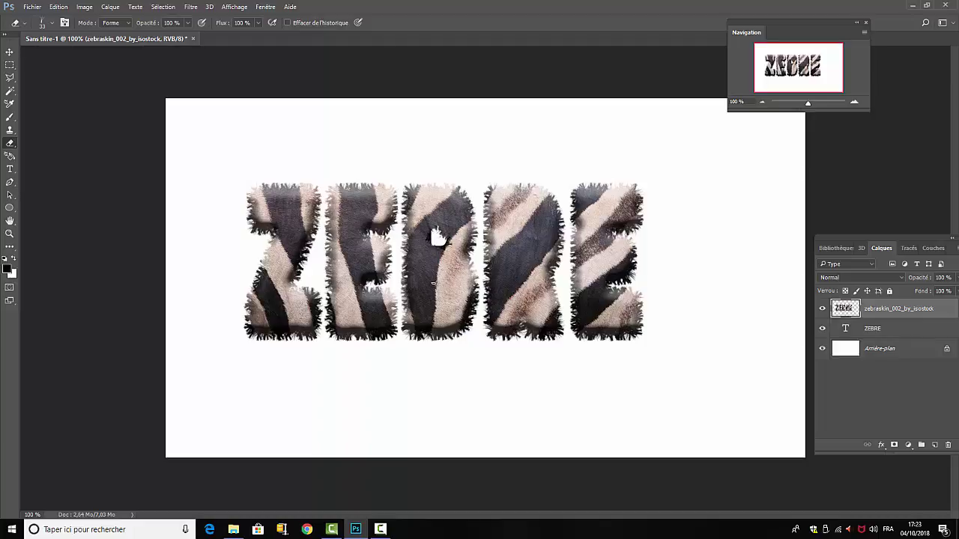
pyautogui.moveTo(433, 283); pyautogui.dragTo(442, 293)
pyautogui.moveTo(431, 290); pyautogui.dragTo(428, 289)
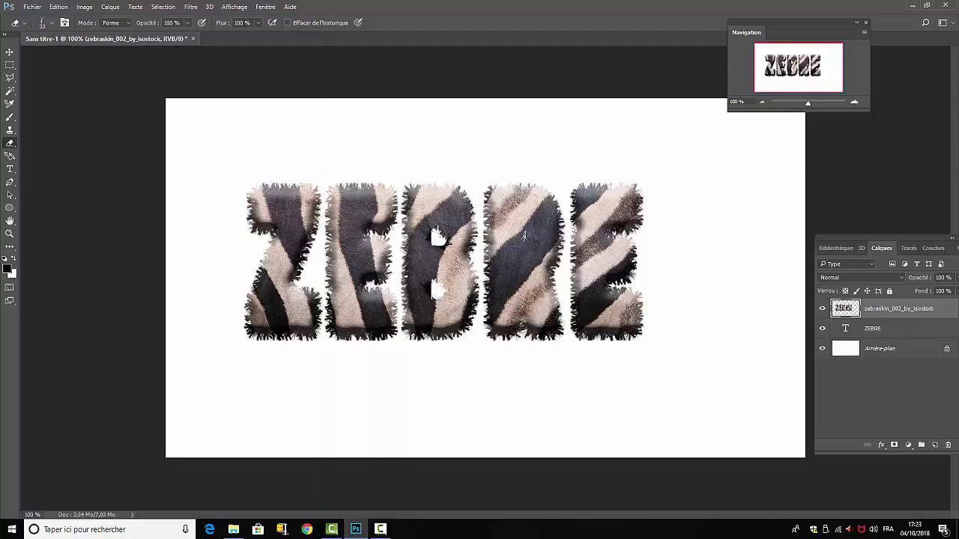
# Hide the ZEBRE text layer and erase white spots in the R's dark stripes.
pyautogui.moveTo(524, 235); pyautogui.dragTo(526, 237)
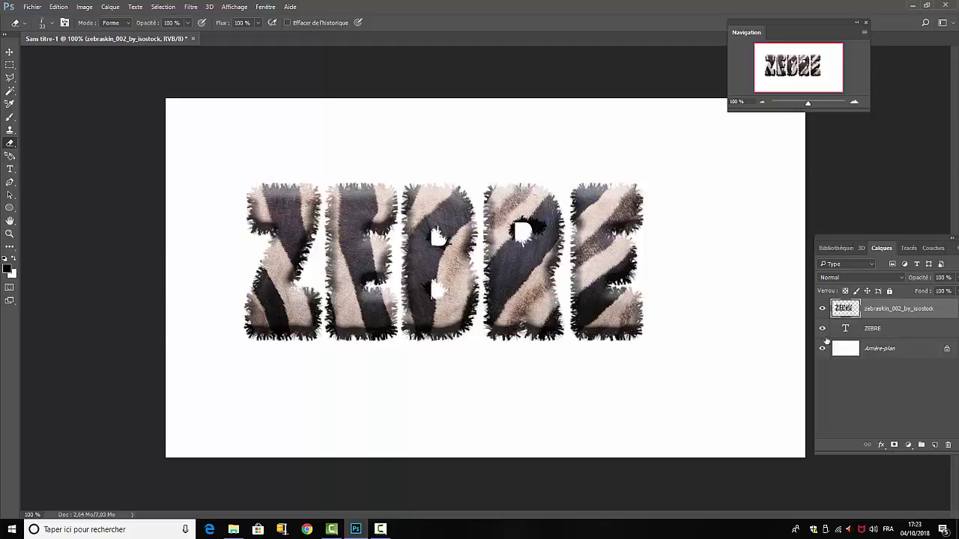
pyautogui.click(822, 328)
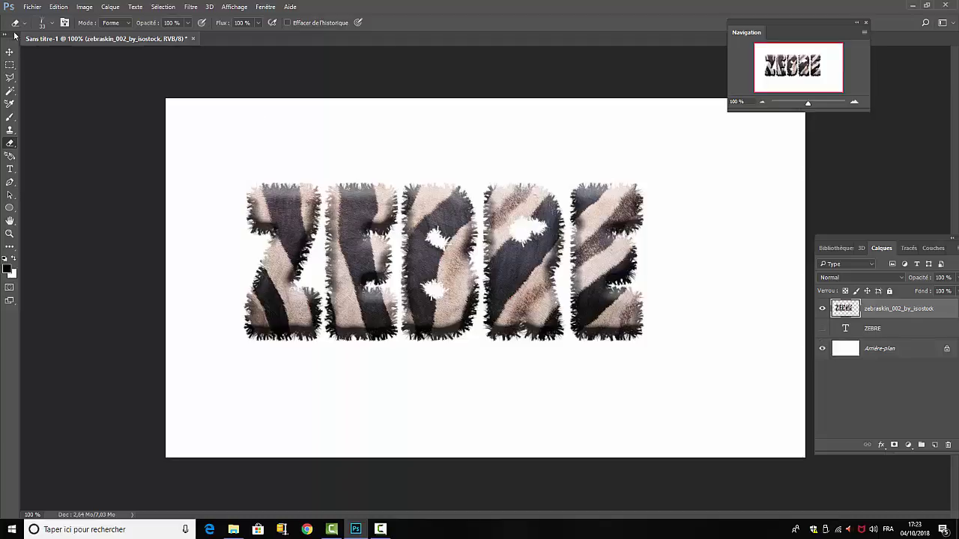
pyautogui.click(58, 6)
pyautogui.click(62, 18)
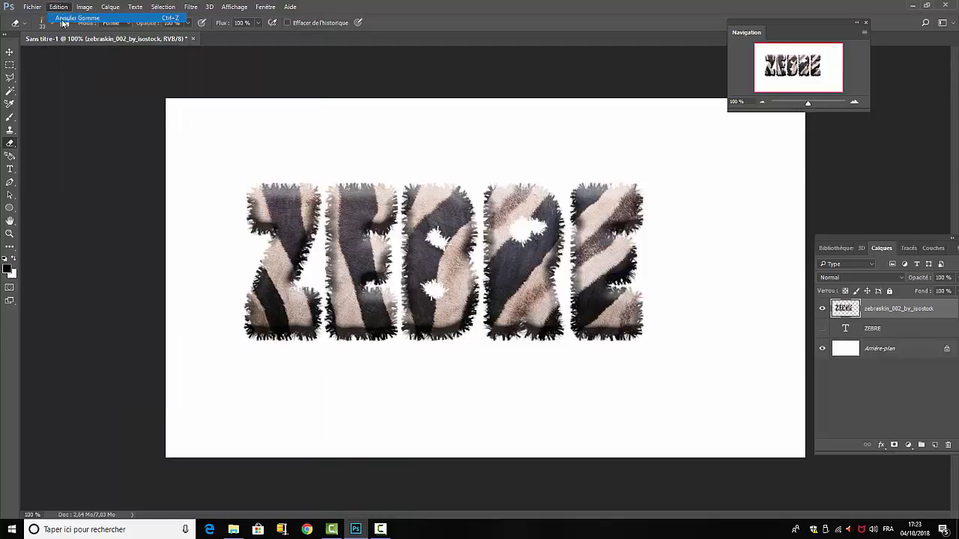
pyautogui.click(58, 7)
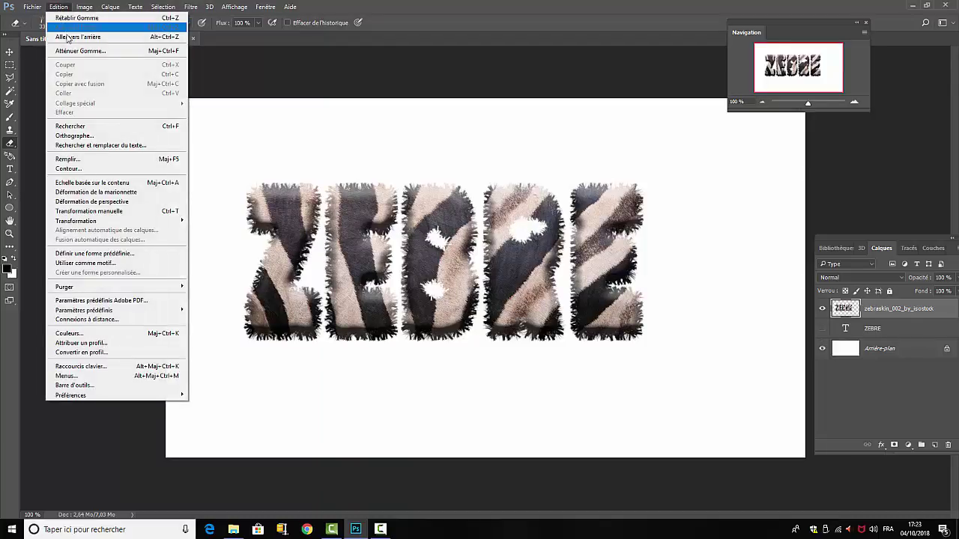
pyautogui.click(63, 18)
pyautogui.moveTo(526, 232); pyautogui.dragTo(538, 220)
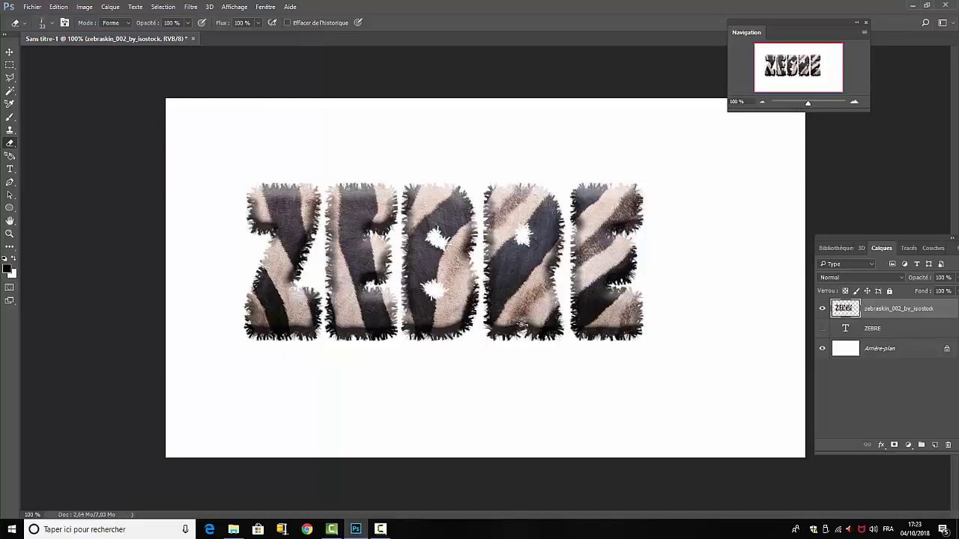
pyautogui.moveTo(523, 317); pyautogui.dragTo(524, 312)
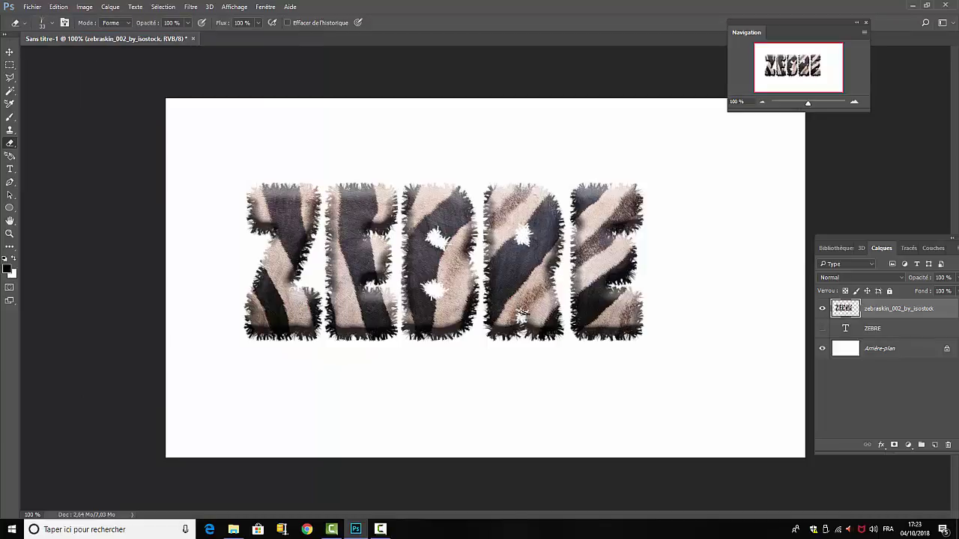